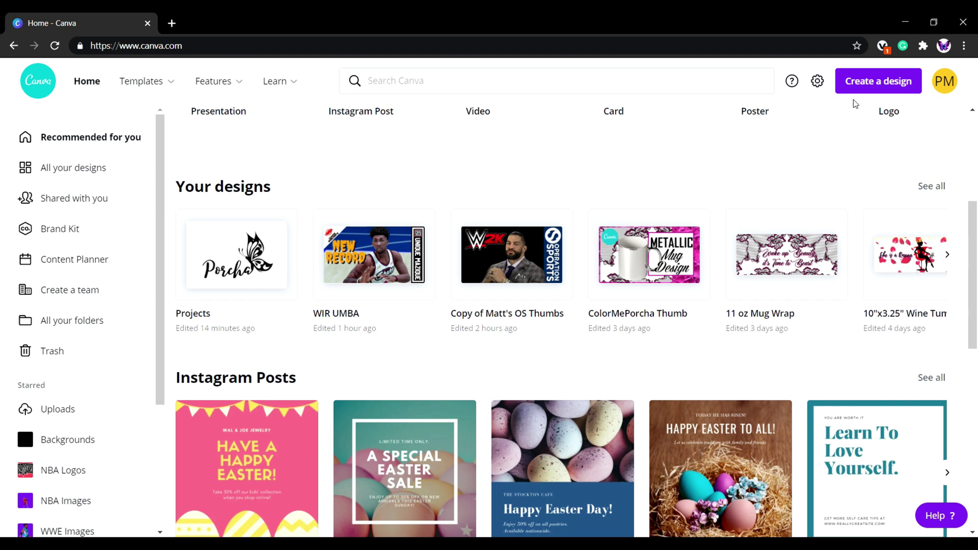
Step: Create a new blank 7 × 5 in Card design in Canva
left_click(870, 87)
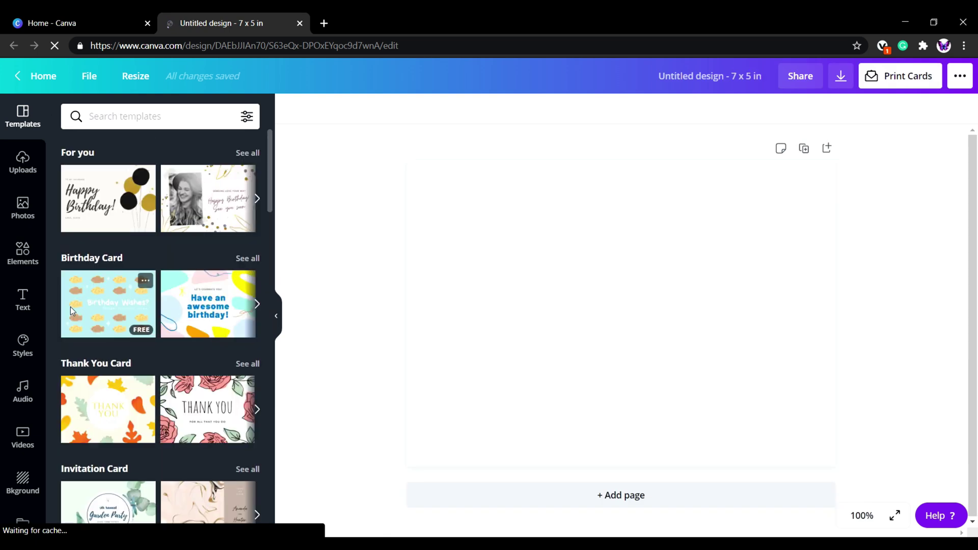
Step: Add the closed-eyes-with-lashes graphic from the recent 'eyes' elements search to the card
left_click(23, 254)
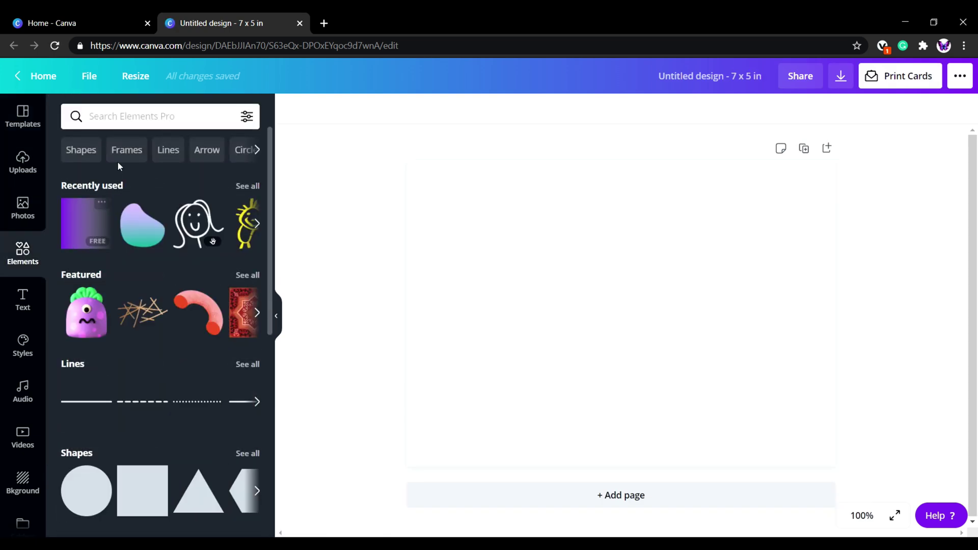
left_click(144, 118)
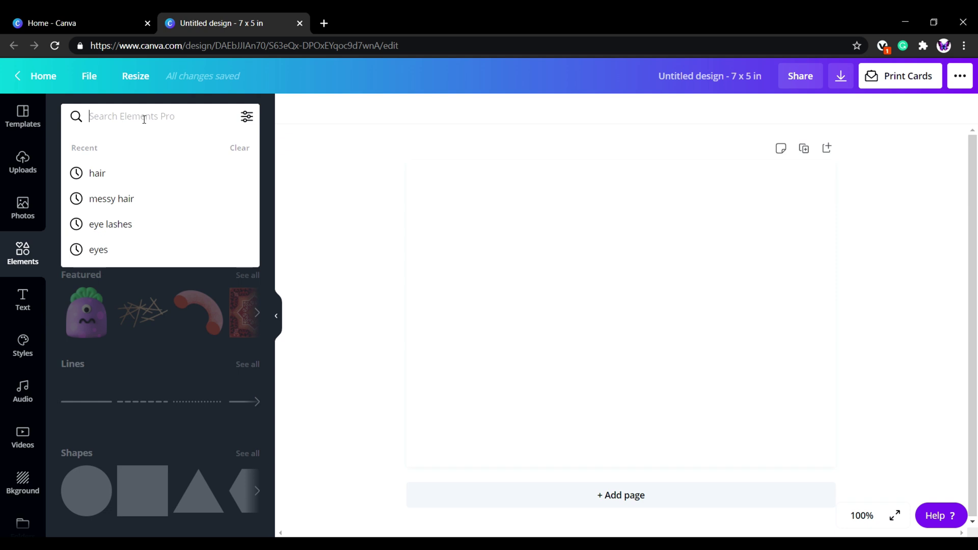
left_click(98, 252)
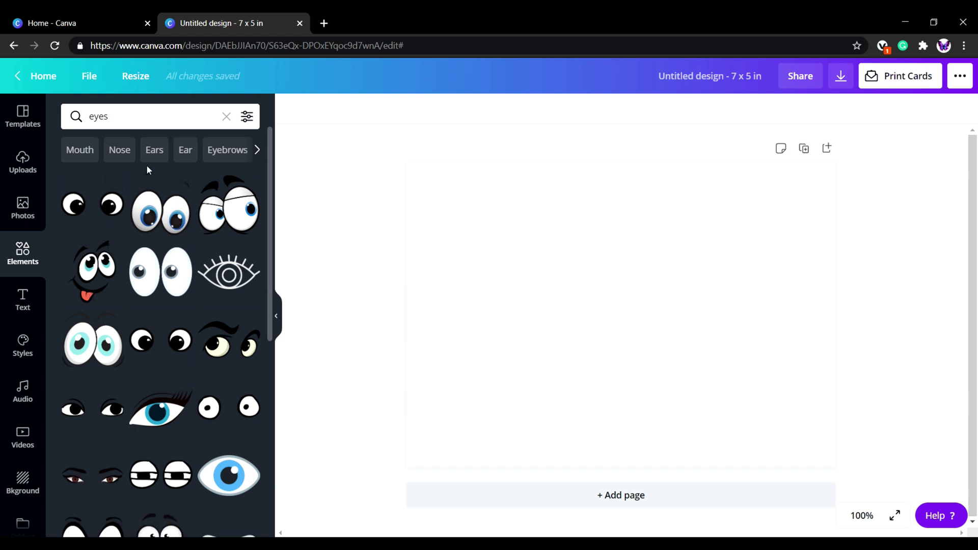
scroll(185, 310, "down", 4)
scroll(185, 317, "down", 3)
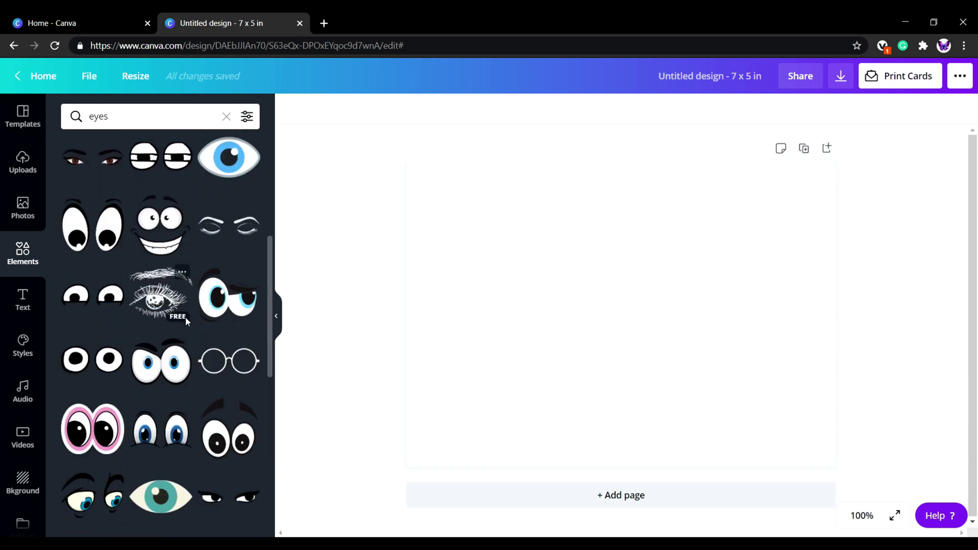
left_click(231, 227)
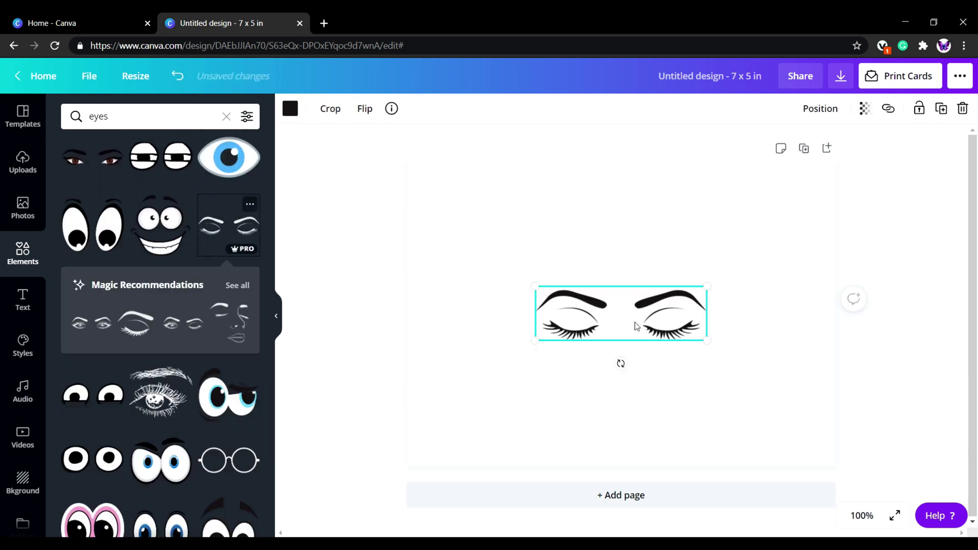
Step: Shrink the closed-eyes graphic and centre it on the 7 × 5 in page
mouse_move(637, 326)
left_mouse_down()
mouse_move(620, 274)
mouse_move(630, 325)
mouse_move(631, 317)
left_mouse_up()
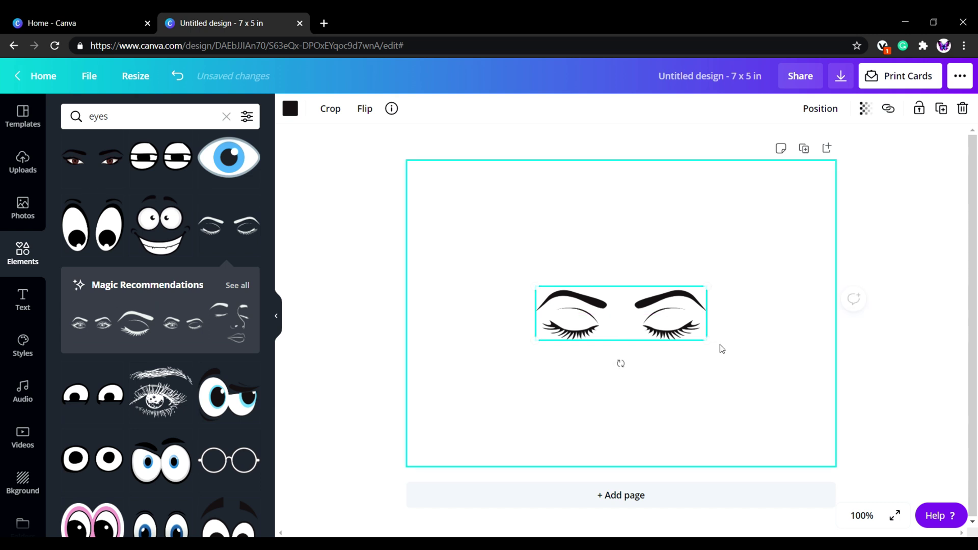
left_click_drag(704, 337, 662, 325)
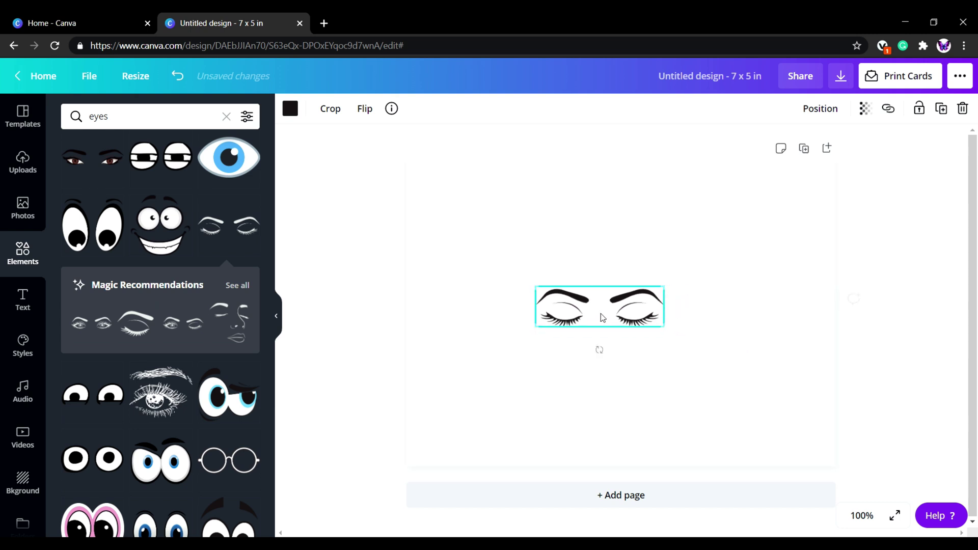
mouse_move(604, 313)
left_mouse_down()
mouse_move(623, 310)
mouse_move(622, 299)
mouse_move(619, 313)
left_mouse_up()
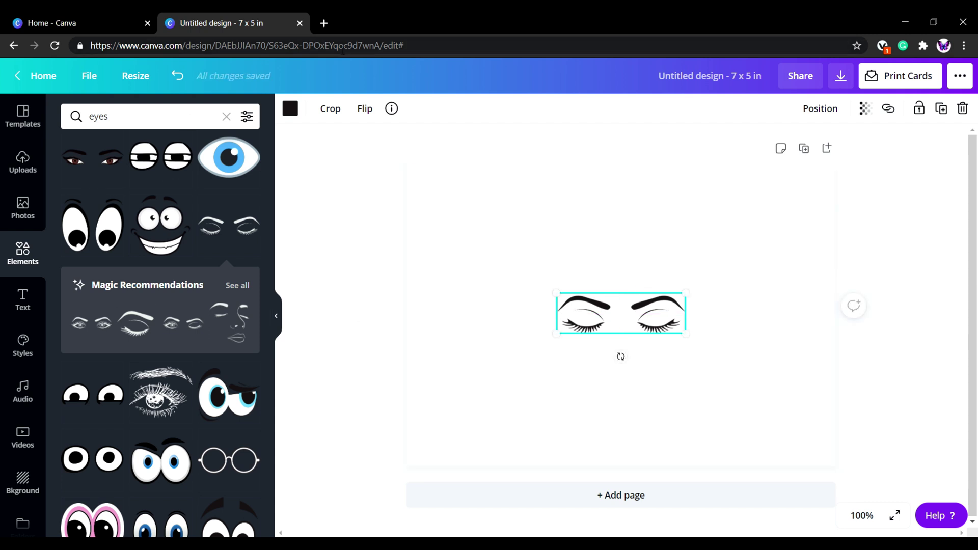
scroll(159, 321, "down", 3)
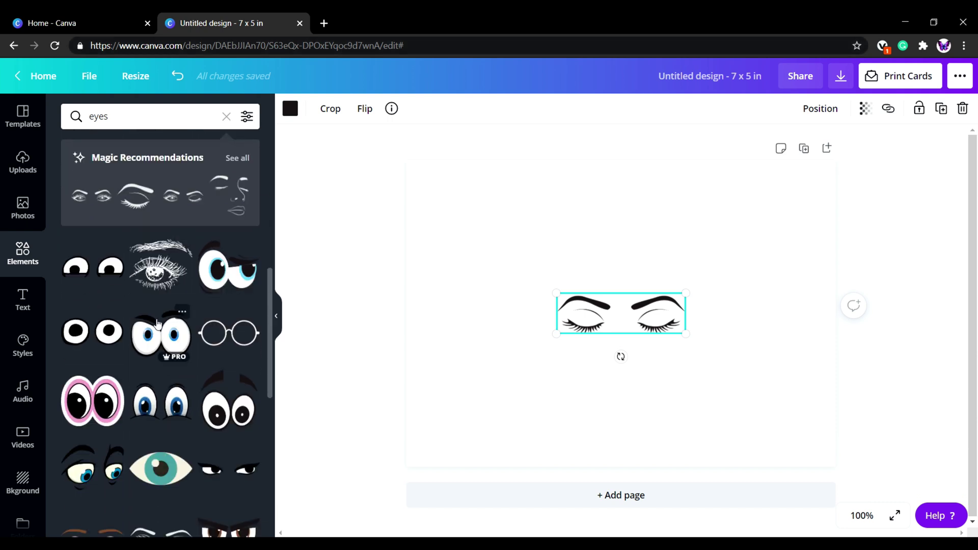
scroll(158, 323, "down", 2)
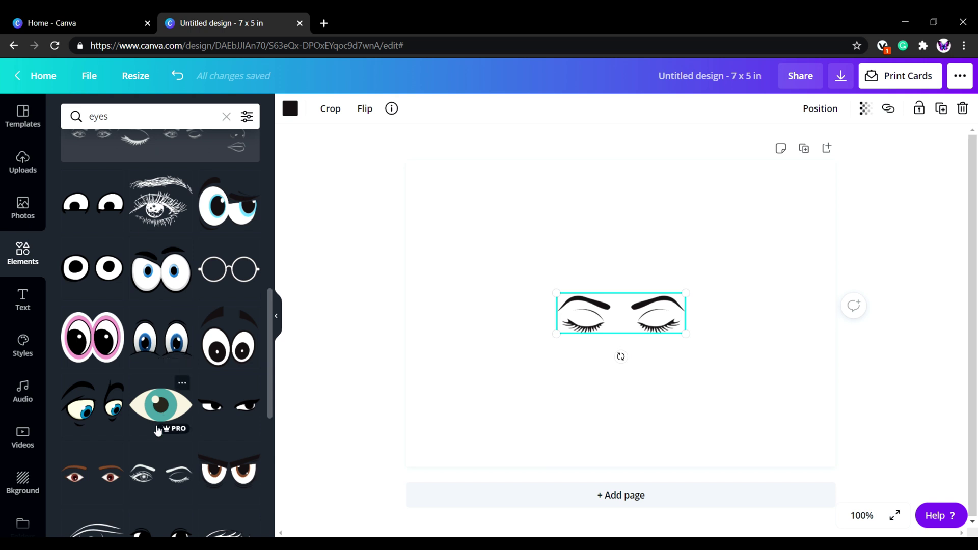
scroll(158, 431, "up", 3)
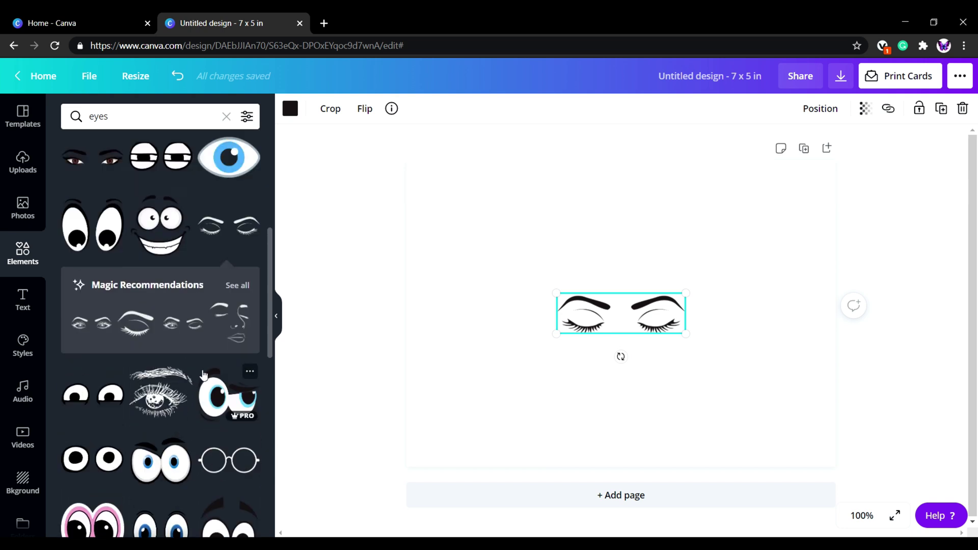
scroll(194, 285, "up", 5)
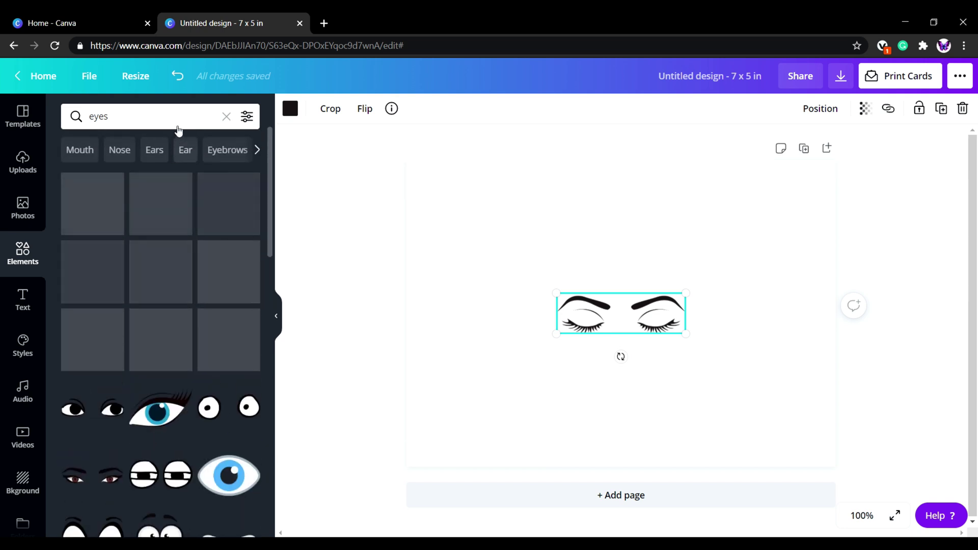
left_click(180, 116)
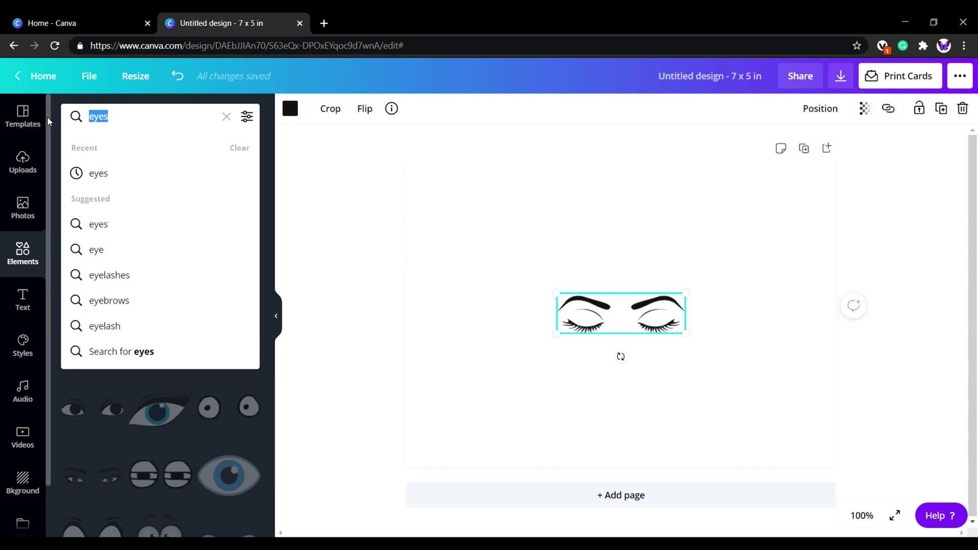
Step: Search elements for 'hair', discard the long wavy hair and add the curly hair graphic
type("hair")
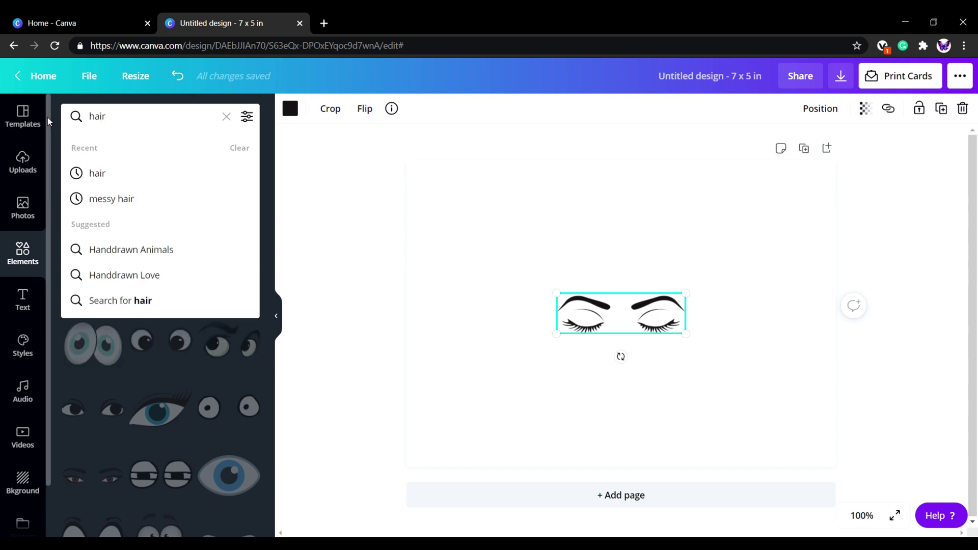
key("Return")
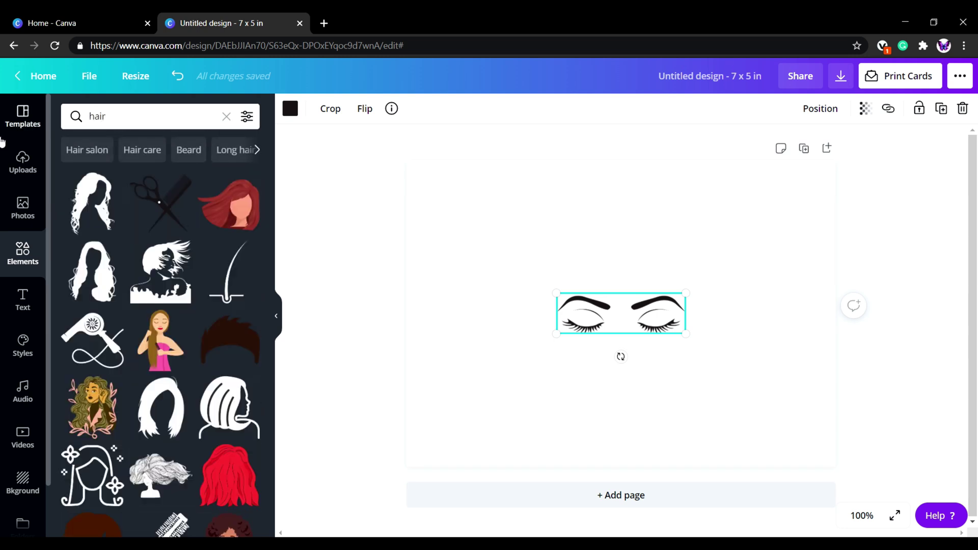
left_click(111, 187)
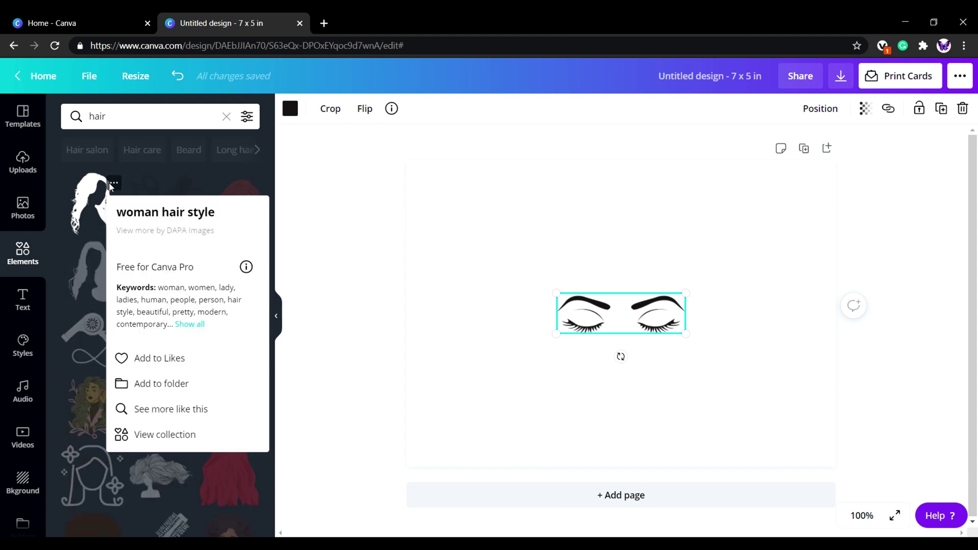
left_click(99, 192)
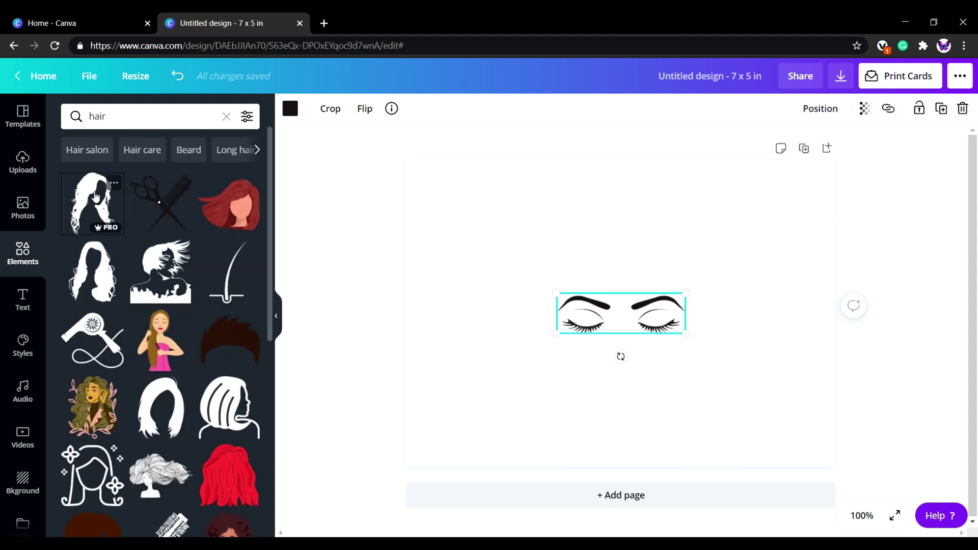
left_click(96, 196)
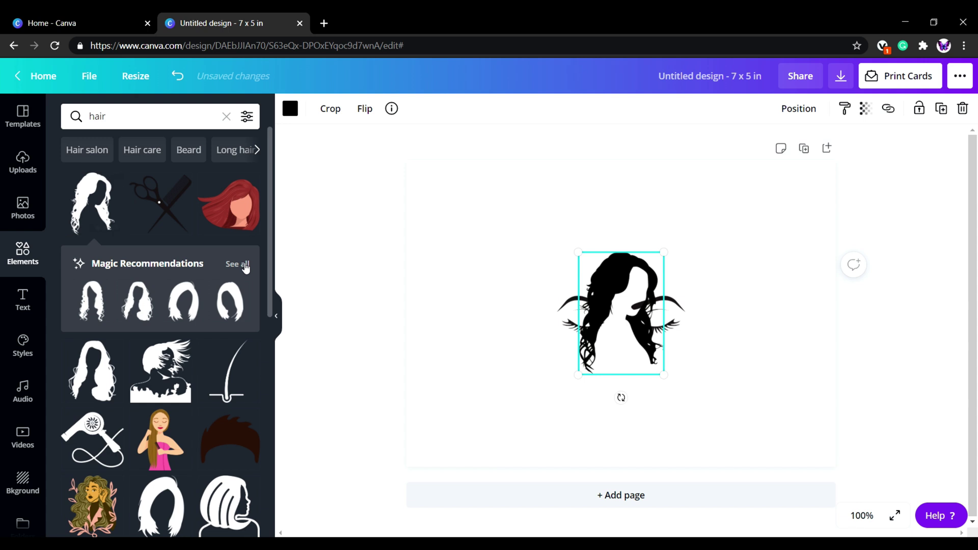
left_click(244, 264)
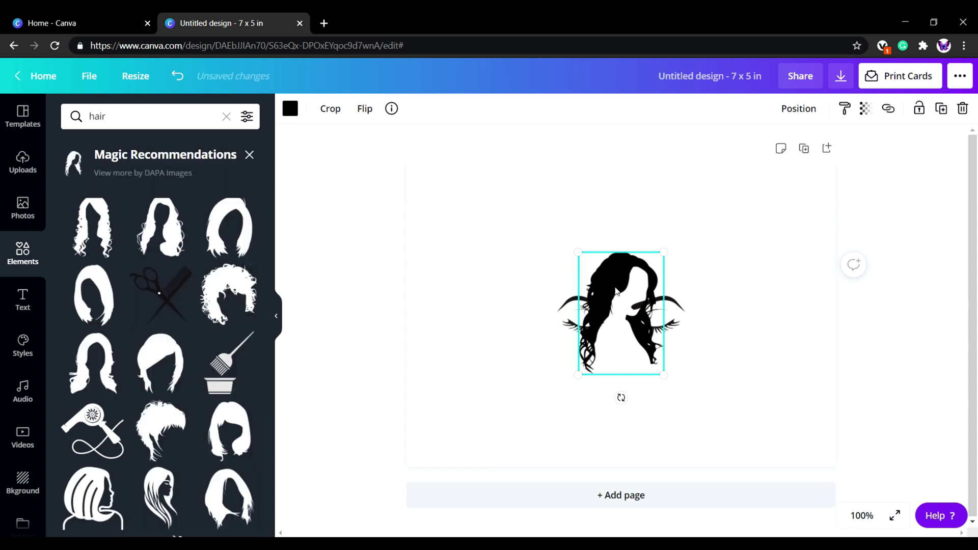
key("Delete")
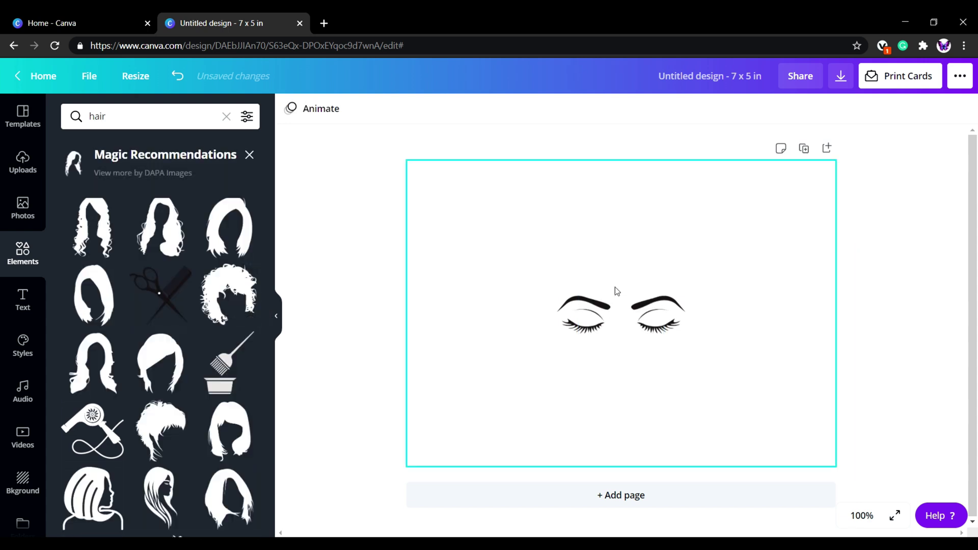
left_click(230, 293)
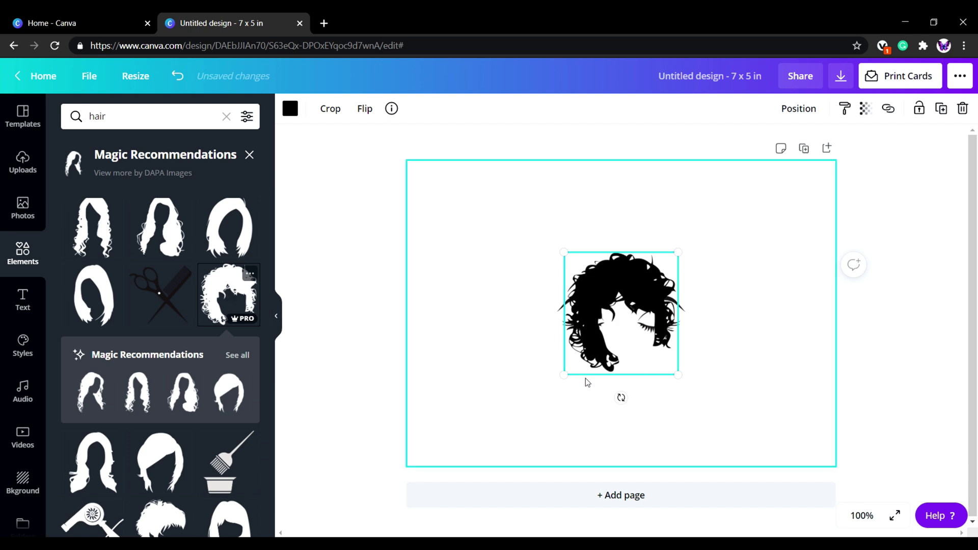
Step: Enlarge the curly hair graphic and move it up over the closed eyes
left_click_drag(565, 374, 532, 410)
left_click_drag(645, 319, 641, 288)
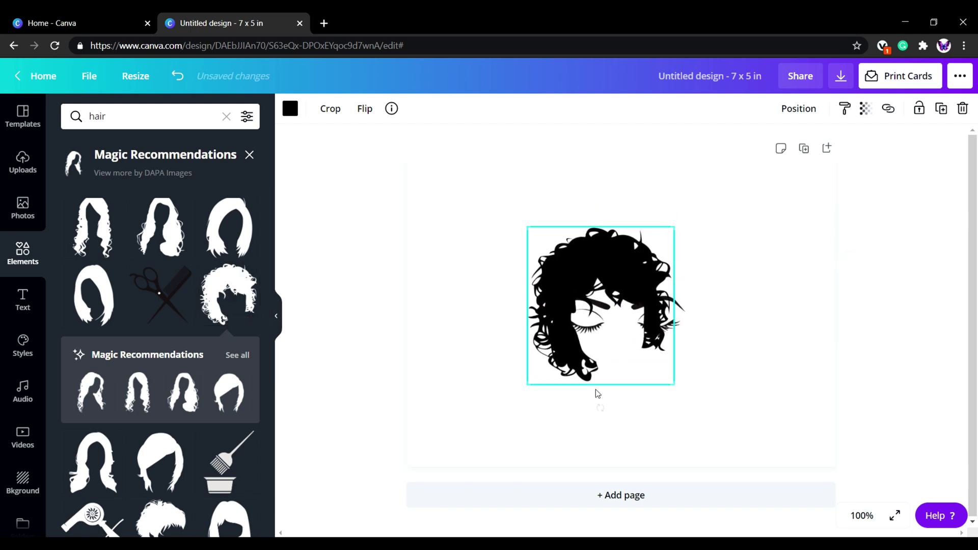
left_click_drag(526, 391, 498, 431)
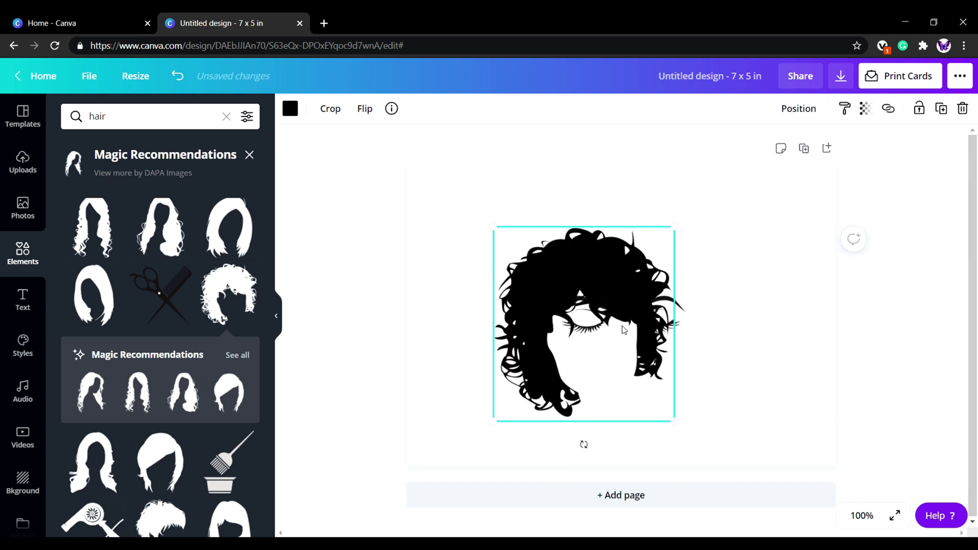
left_click_drag(622, 321, 614, 426)
Step: Resize the closed eyes to 1.6 × 0.5 and centre them
left_click(727, 408)
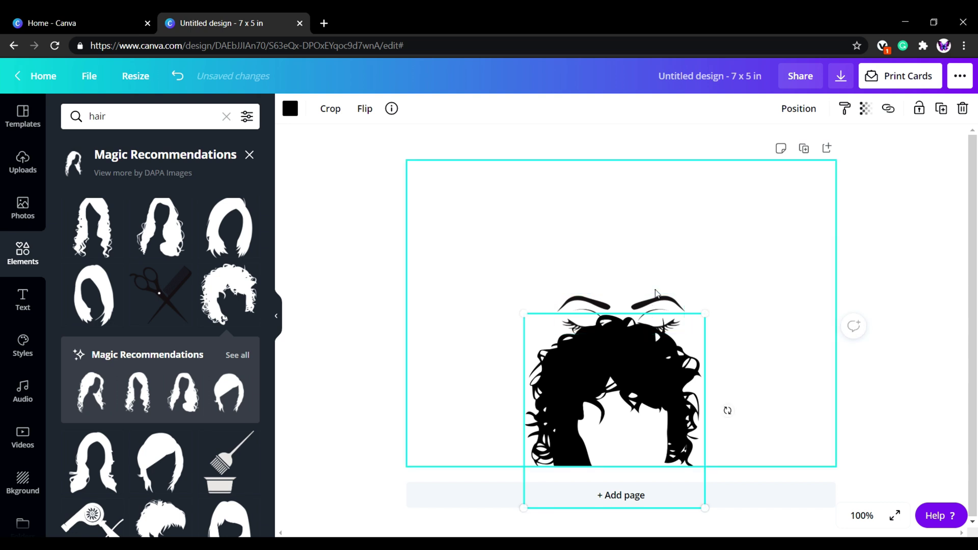
left_click(678, 326)
left_click(682, 330)
left_click_drag(685, 332, 651, 292)
Step: Move the curly hair up behind the eyes and tilt it about 10° clockwise
left_click(645, 378)
left_click_drag(645, 377, 646, 261)
left_click_drag(611, 414, 591, 412)
left_click_drag(657, 275, 657, 269)
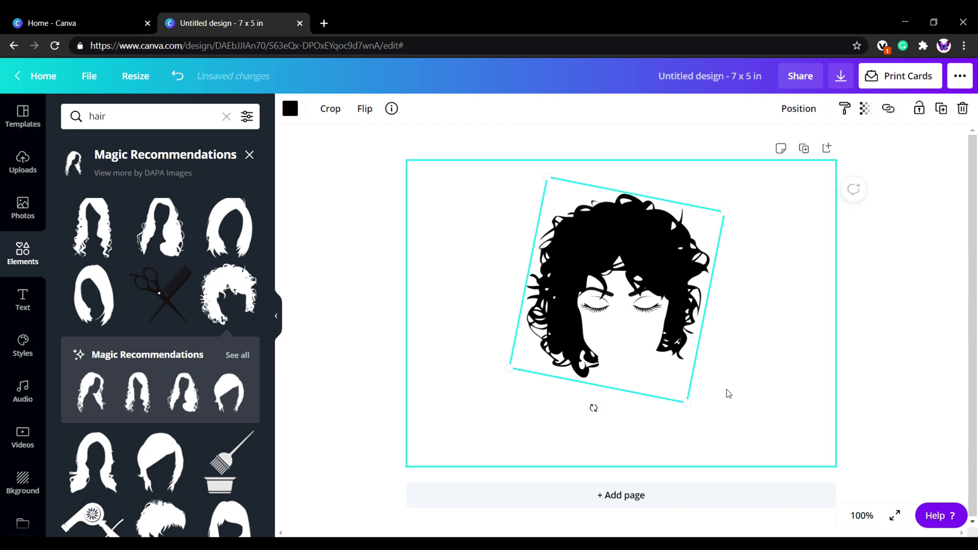
Step: Replace the 'hair' element search with 'lips'
left_click(108, 116)
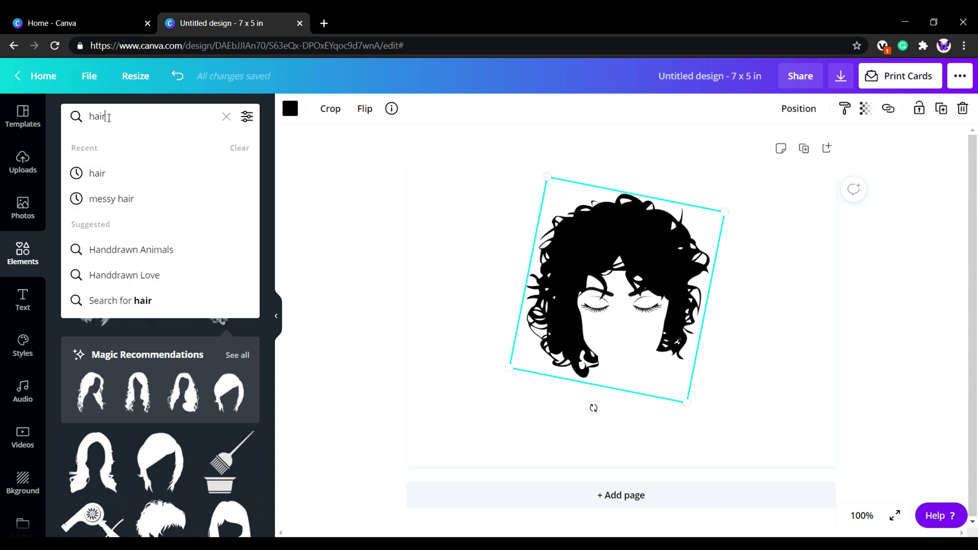
double_click(108, 117)
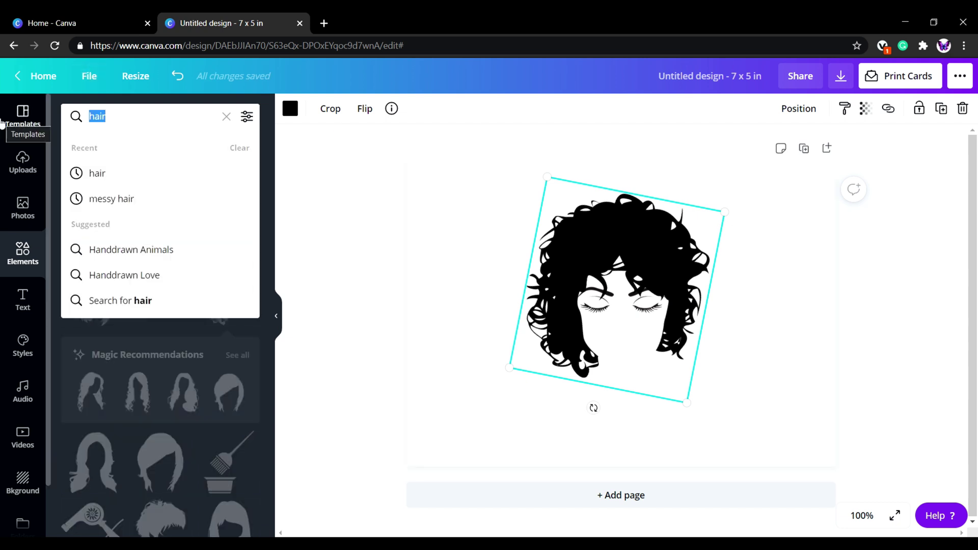
type("lips")
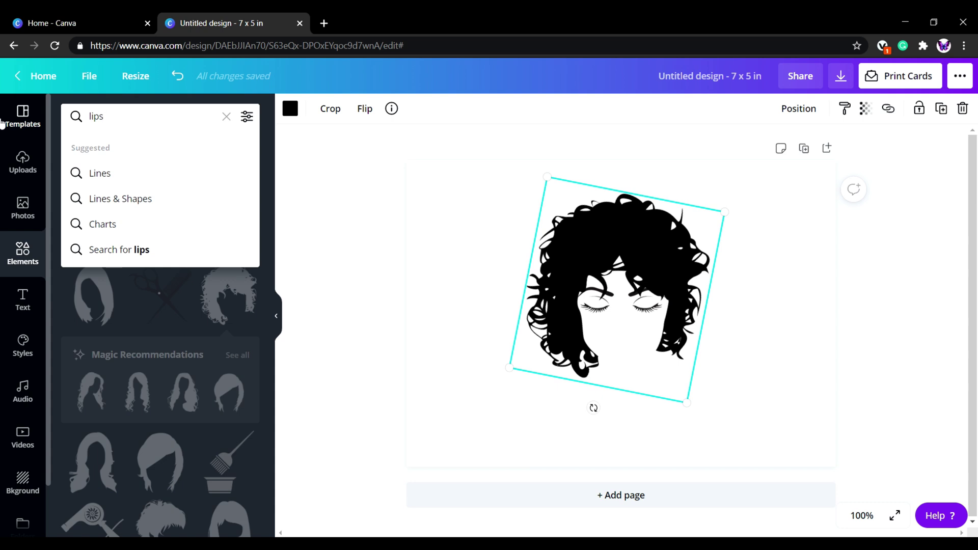
key("Return")
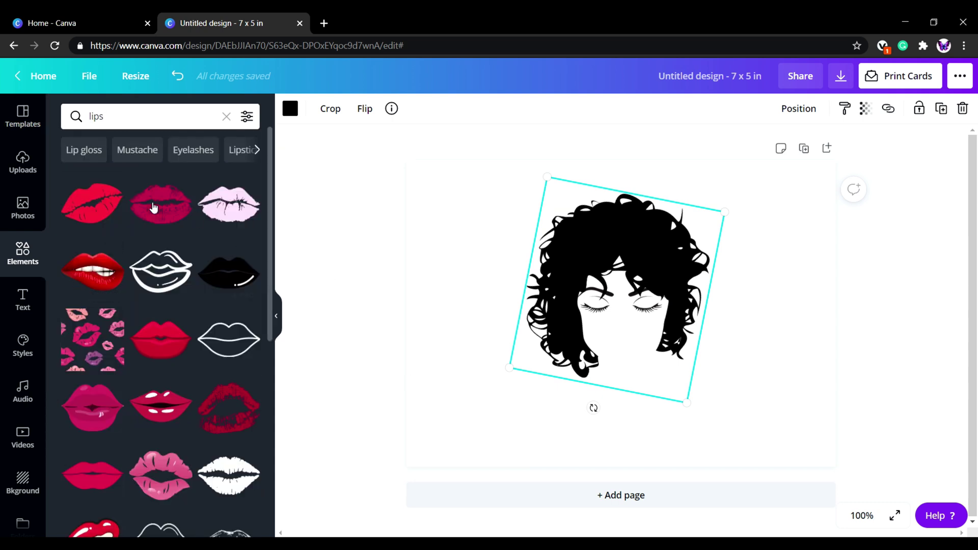
Step: Browse the lips results and add the red lips graphic to the card
scroll(237, 442, "down", 3)
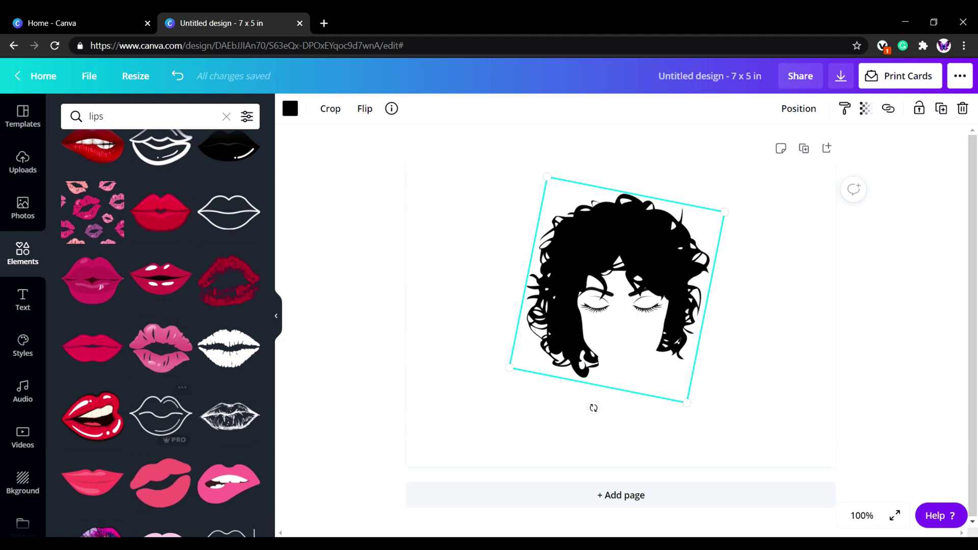
scroll(91, 377, "down", 3)
scroll(97, 331, "down", 1)
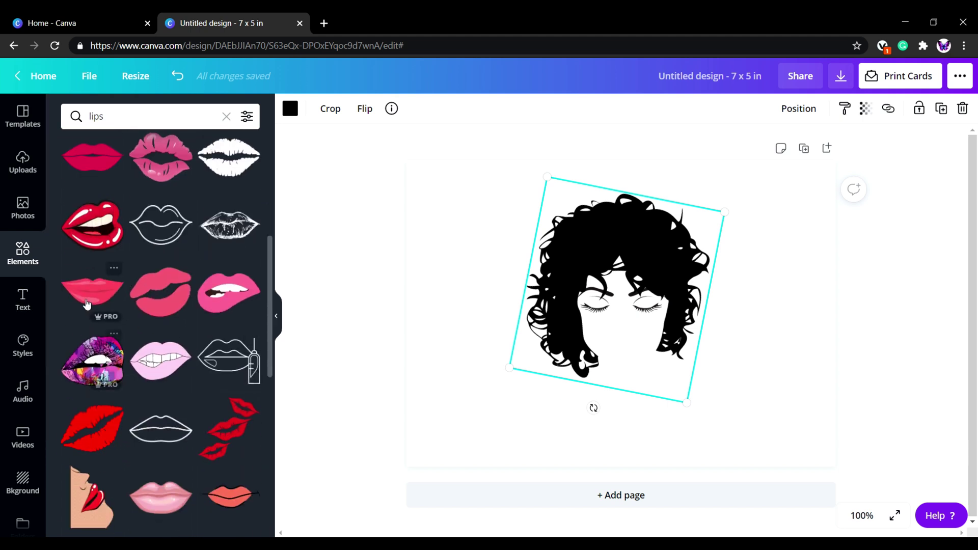
scroll(104, 281, "down", 2)
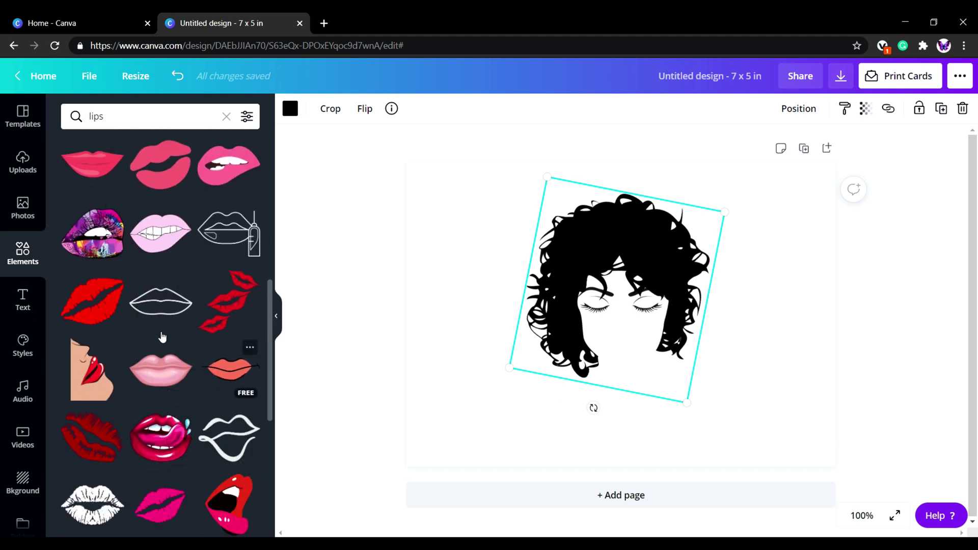
scroll(153, 341, "down", 3)
scroll(138, 453, "down", 2)
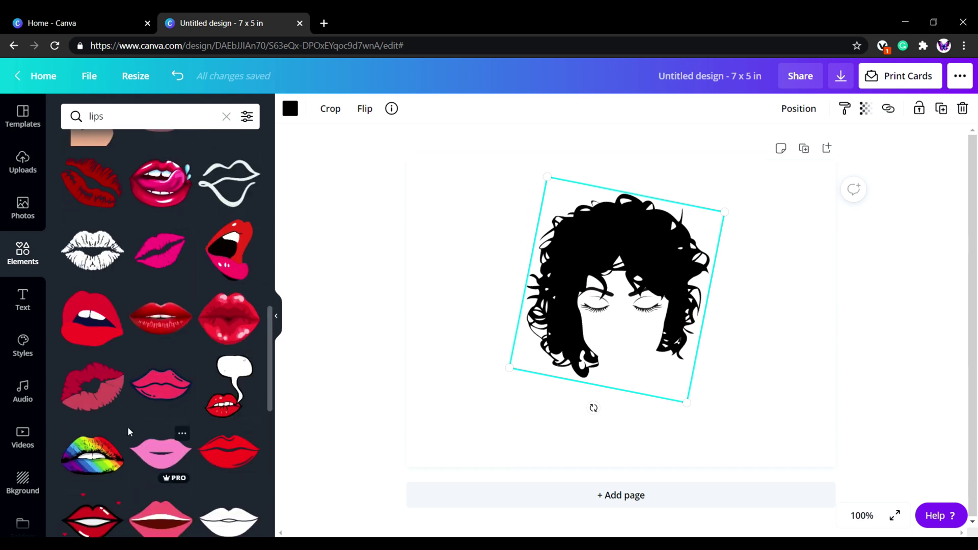
scroll(122, 464, "down", 2)
scroll(173, 389, "down", 2)
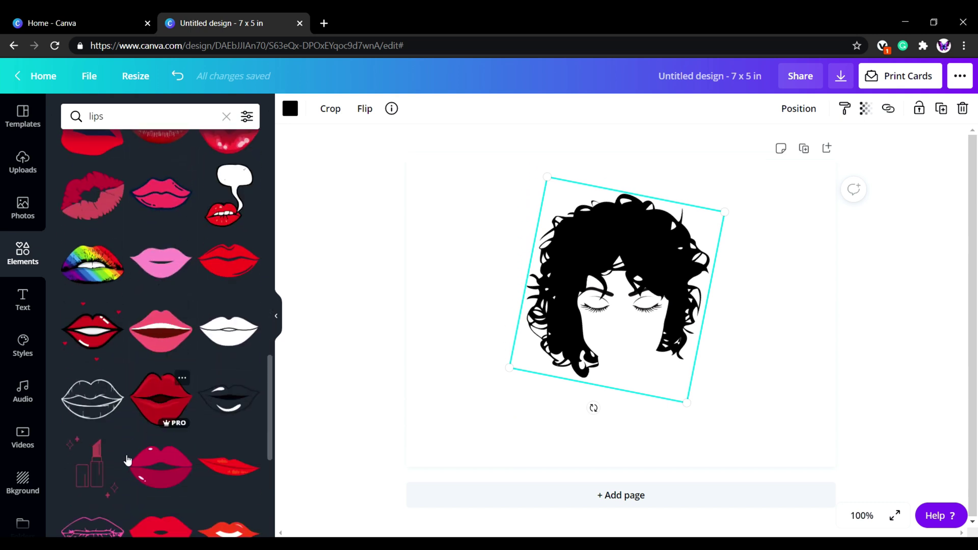
scroll(206, 369, "down", 2)
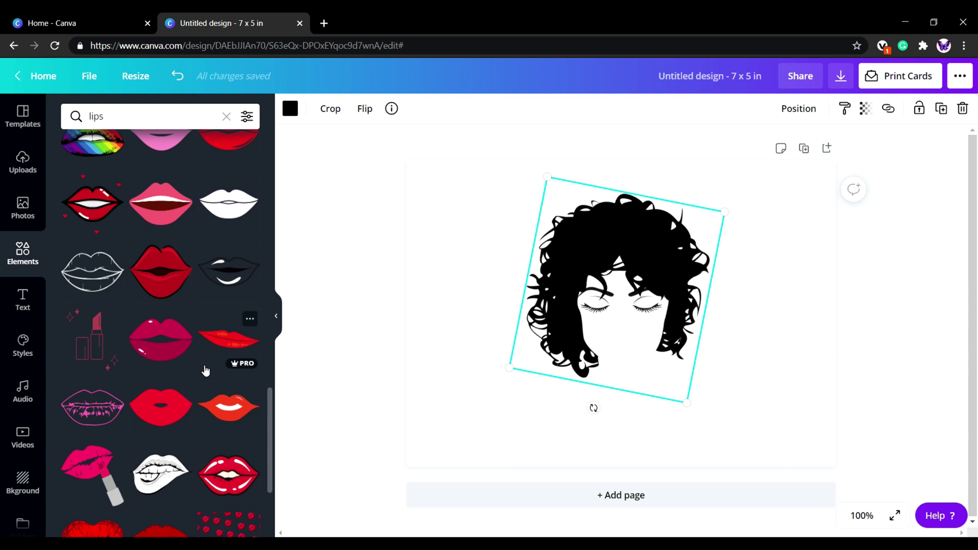
scroll(182, 388, "down", 1)
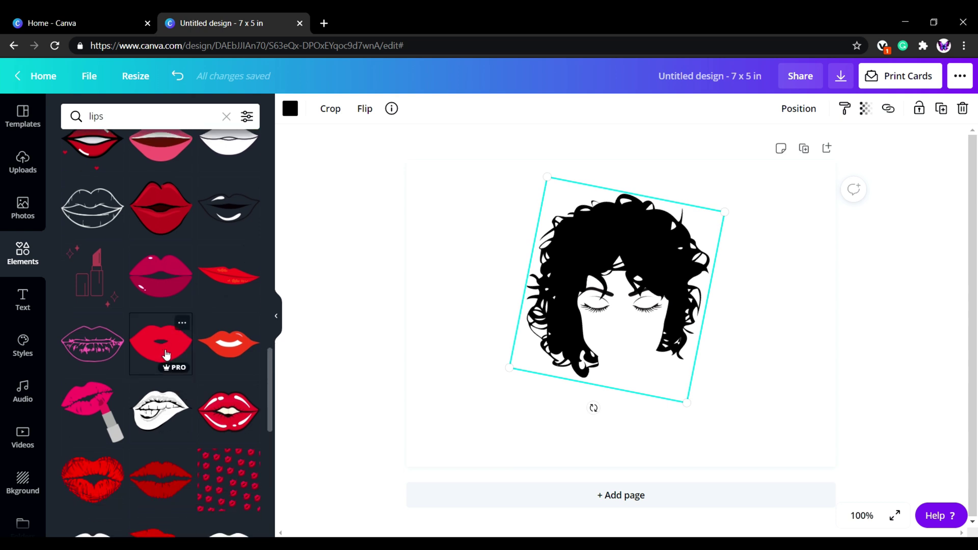
left_click(167, 355)
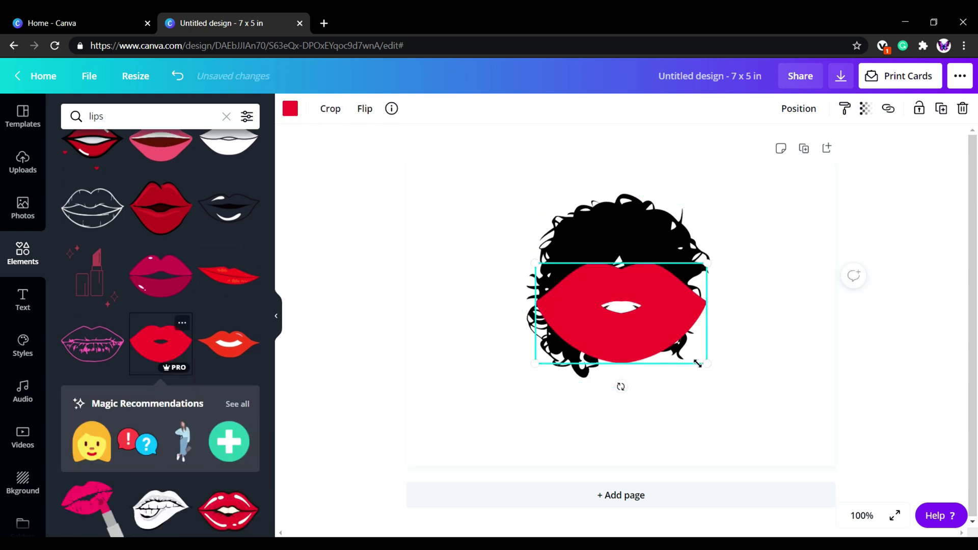
Step: Shrink the red lips and centre them just below the closed eyes
left_click_drag(697, 363, 633, 375)
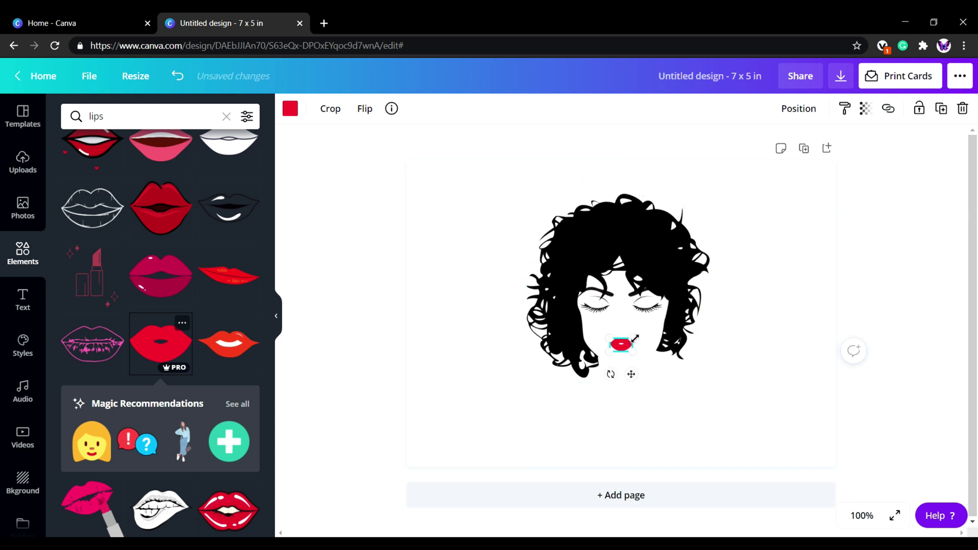
left_click_drag(635, 337, 614, 377)
left_click(734, 375)
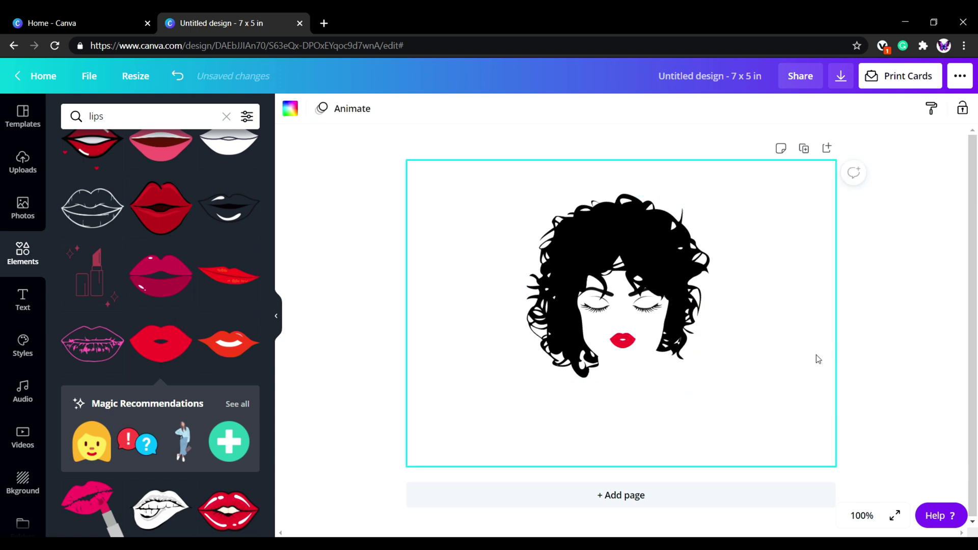
left_click(626, 343)
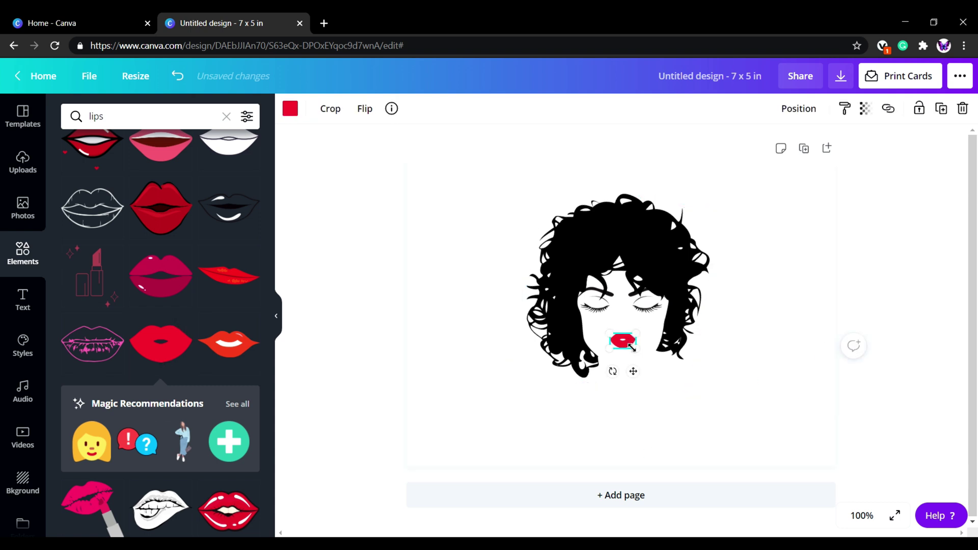
left_click_drag(635, 352, 633, 376)
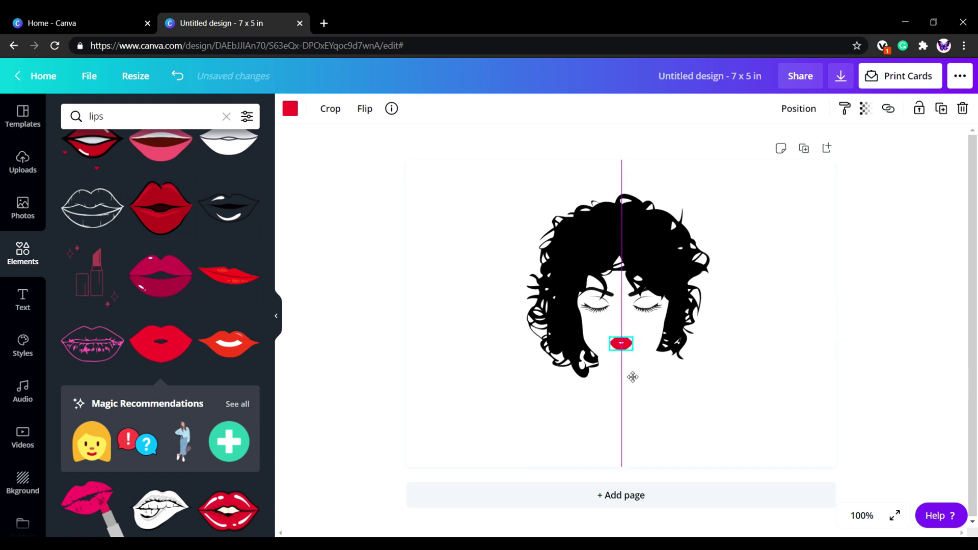
left_click(678, 373)
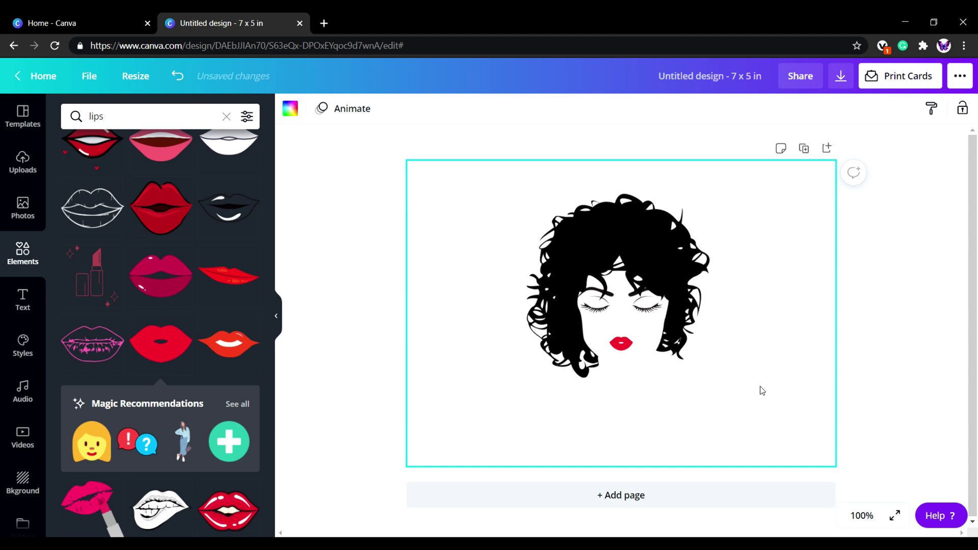
Step: Scale the hair, eyes and lips down together and centre them on the card
left_click_drag(728, 418, 490, 207)
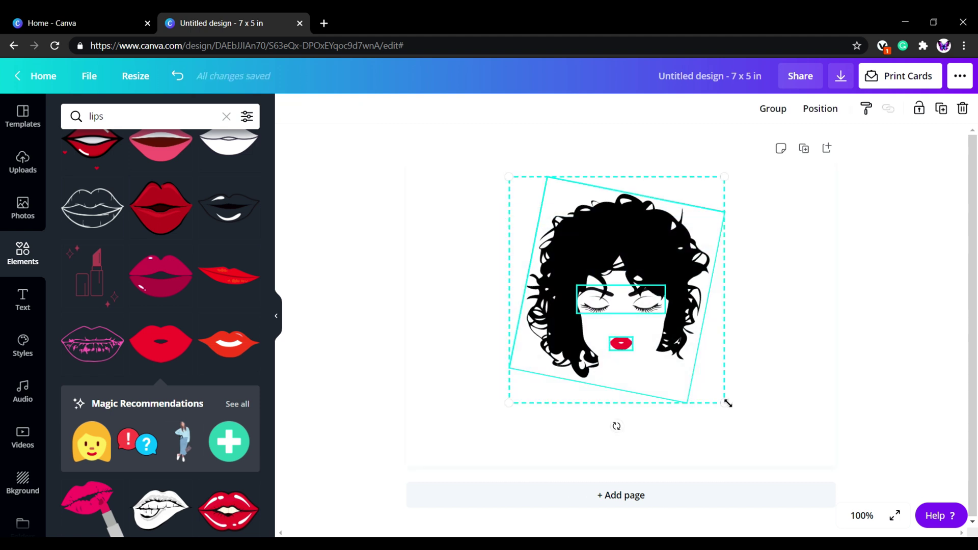
left_click_drag(726, 404, 675, 368)
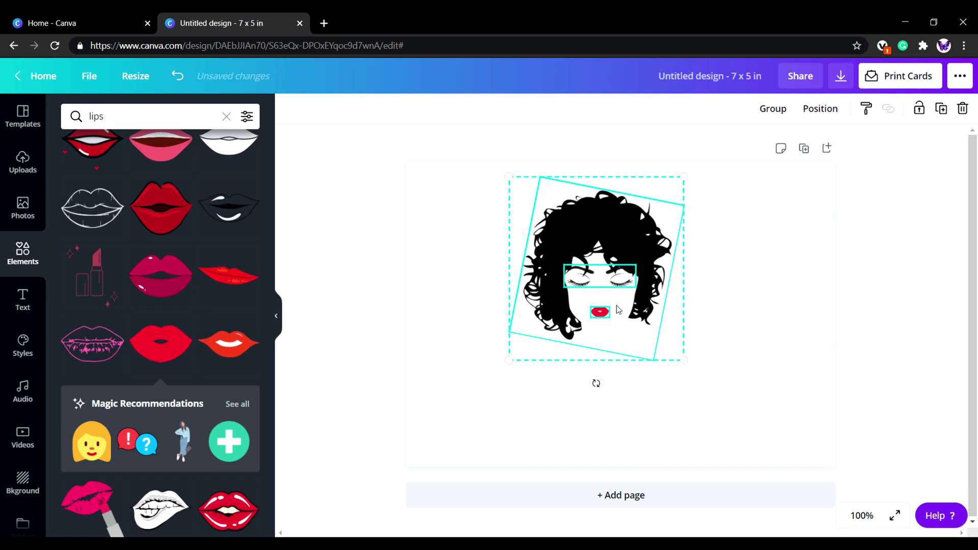
left_click_drag(605, 283, 628, 325)
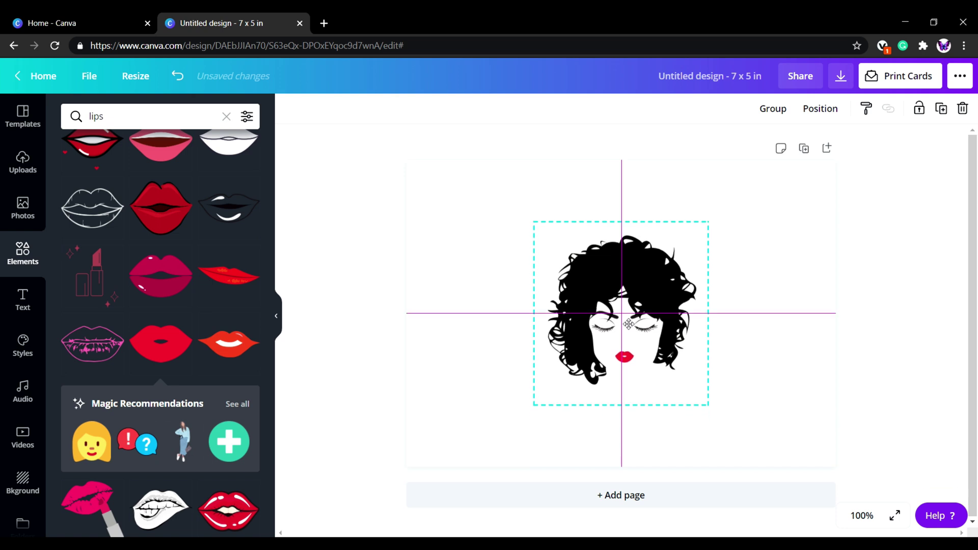
left_click(775, 409)
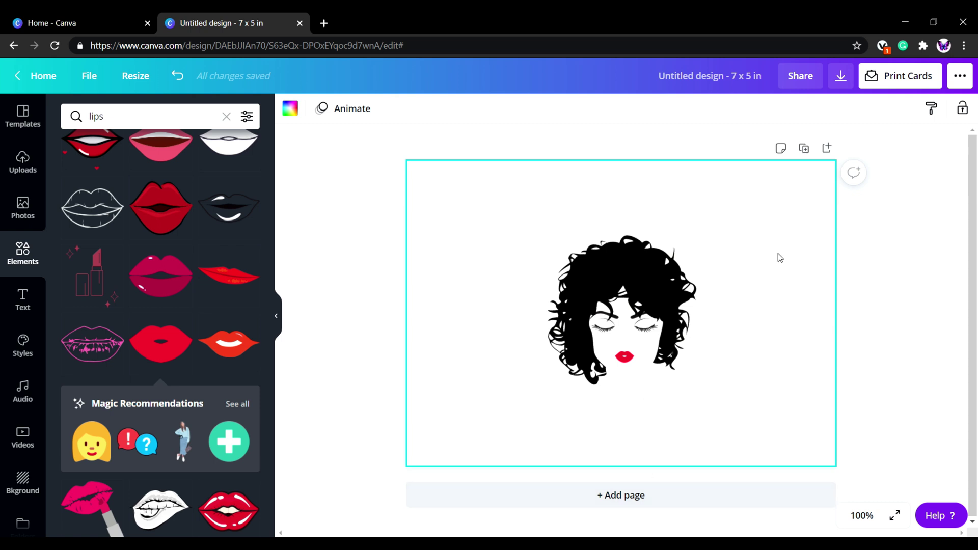
Step: Add a heading reading 'Boss' and move it to the top of the page
left_click(24, 300)
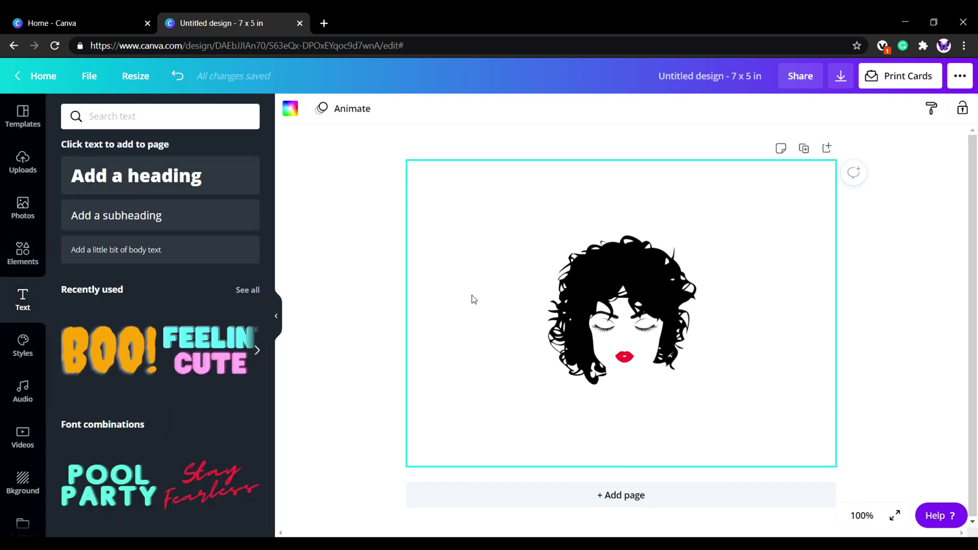
left_click(190, 178)
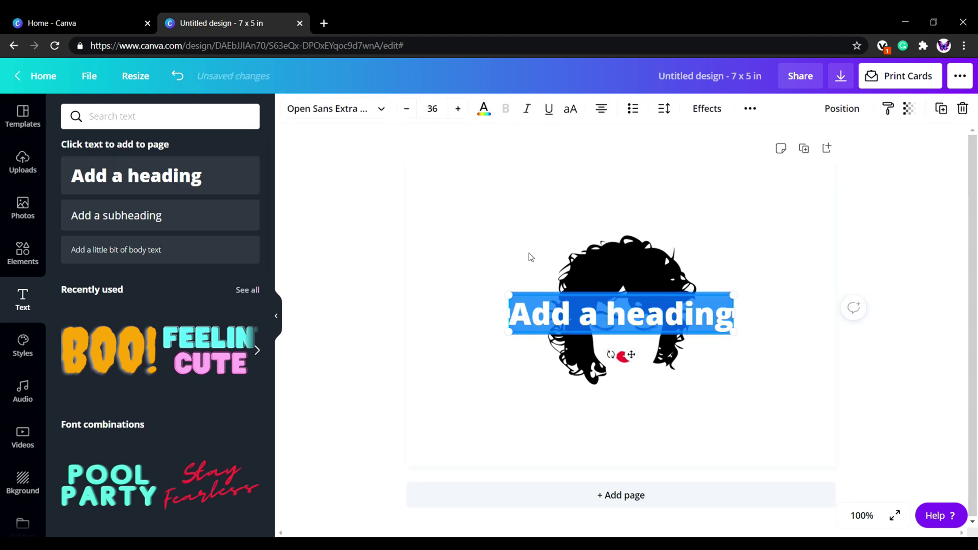
left_click(729, 321)
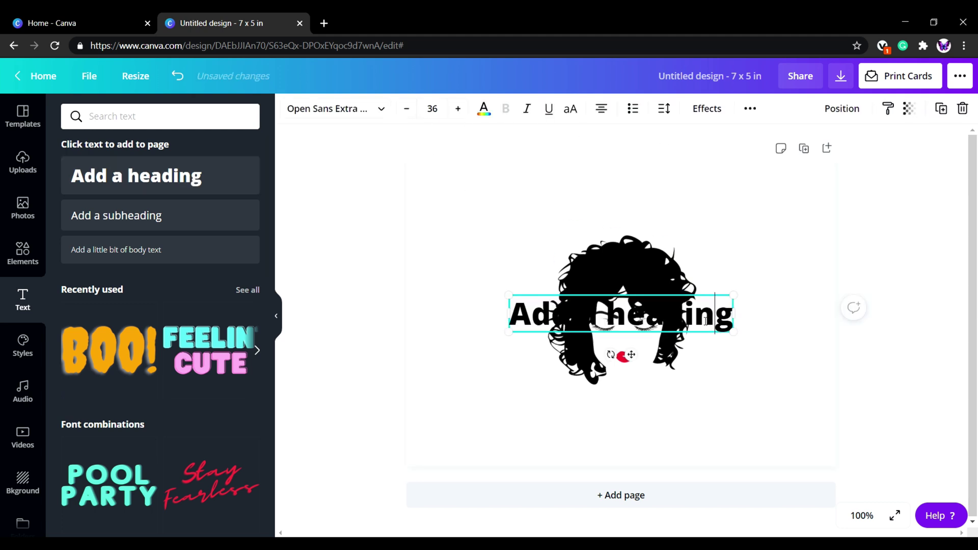
left_click_drag(511, 314, 737, 322)
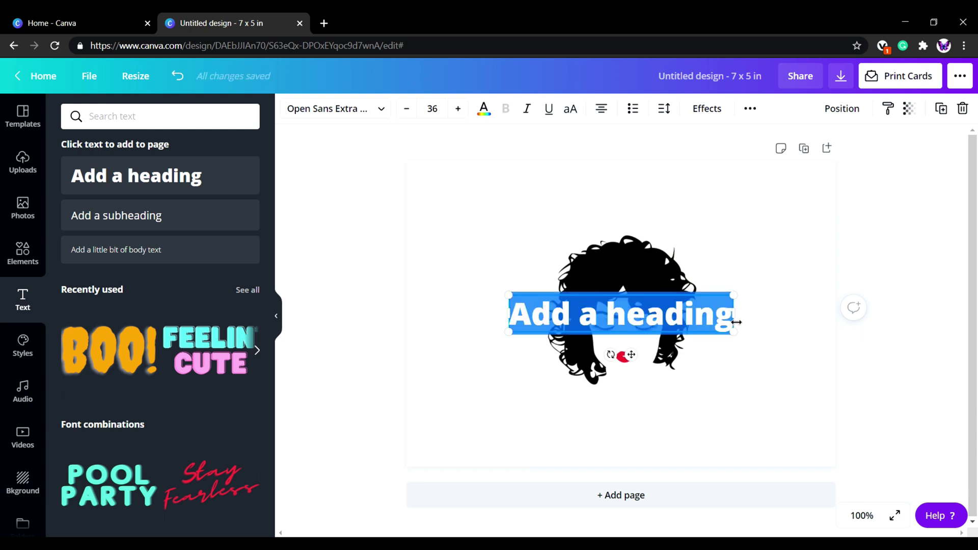
key("BackSpace")
type("Boos")
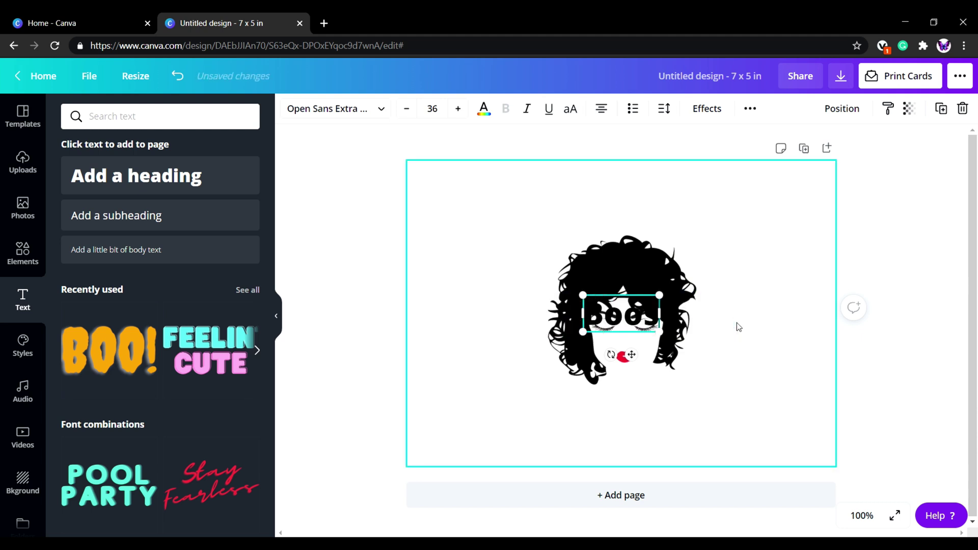
key("BackSpace")
key("BackSpace")
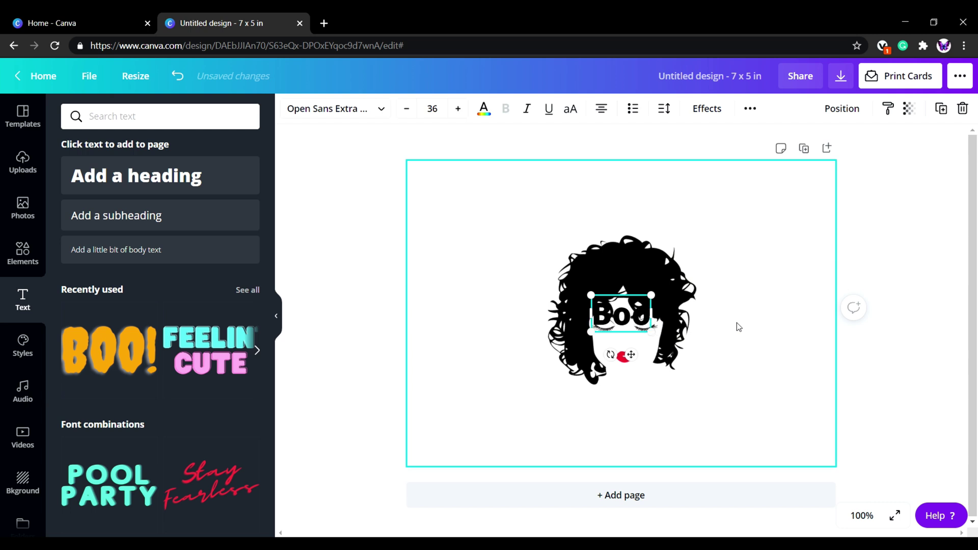
type("ss")
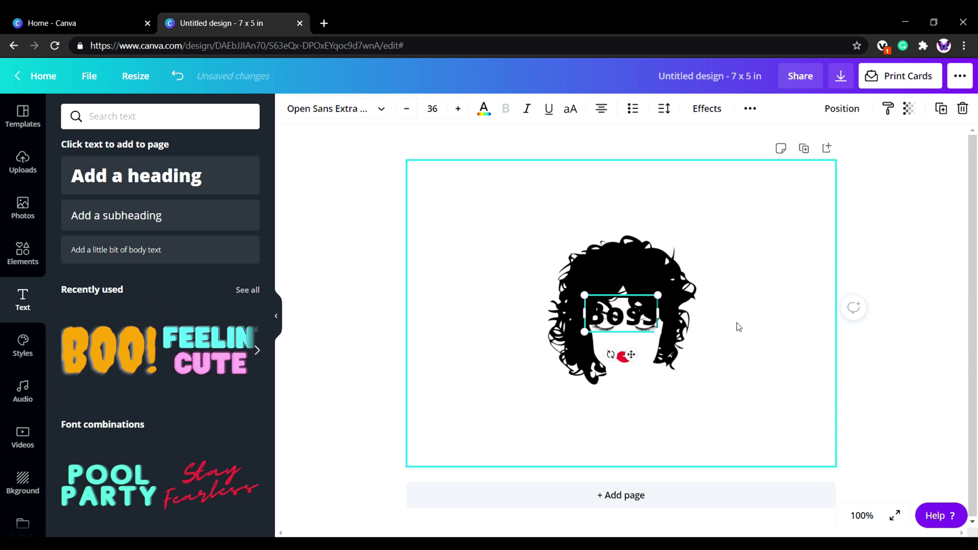
left_click_drag(631, 356, 631, 246)
Step: Duplicate 'Boss' below the face, change the copy to 'Lady', and realign Boss above
left_click(941, 108)
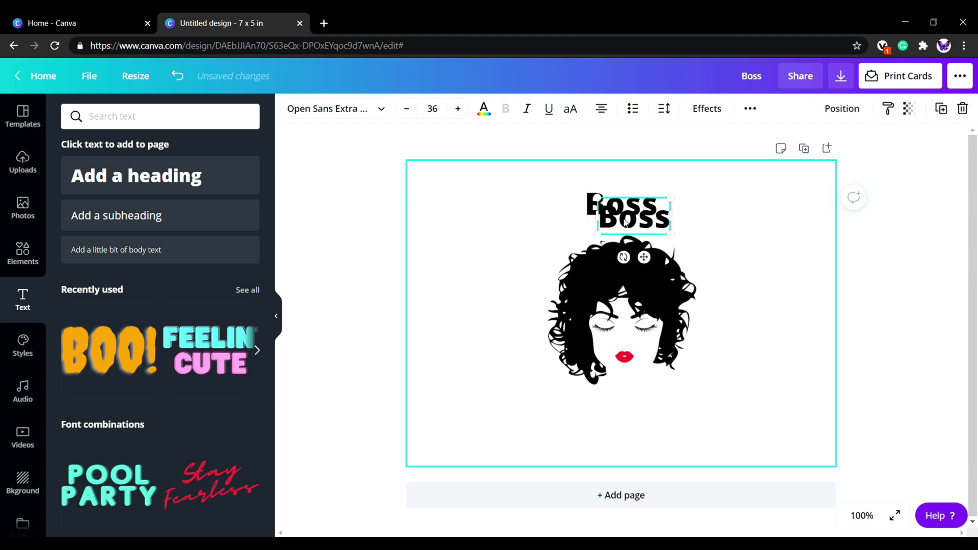
left_click_drag(645, 258, 636, 453)
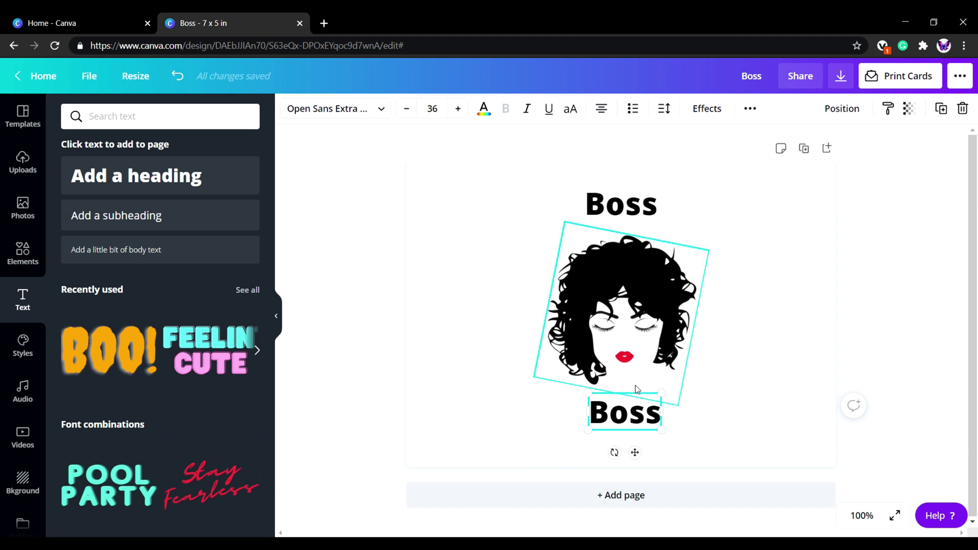
key("BackSpace")
key("BackSpace")
key("BackSpace")
key("BackSpace")
type("Lady")
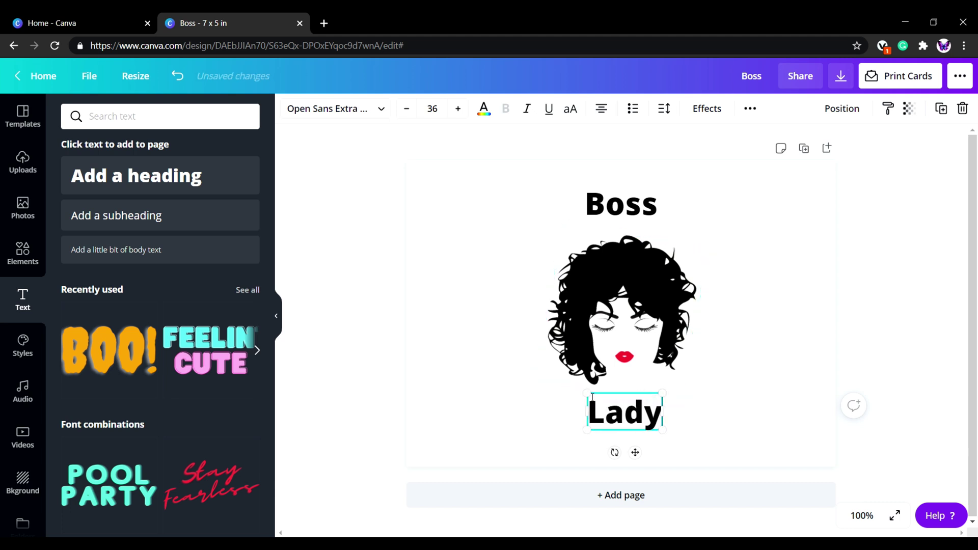
mouse_move(617, 213)
left_mouse_down()
mouse_move(617, 200)
mouse_move(616, 209)
left_mouse_up()
Step: Set 'Boss' in Aston Script Pro Bold and enlarge it
left_click(632, 417)
mouse_move(632, 416)
left_mouse_down()
mouse_move(633, 408)
mouse_move(640, 417)
mouse_move(632, 405)
mouse_move(634, 416)
left_mouse_up()
left_click(634, 206)
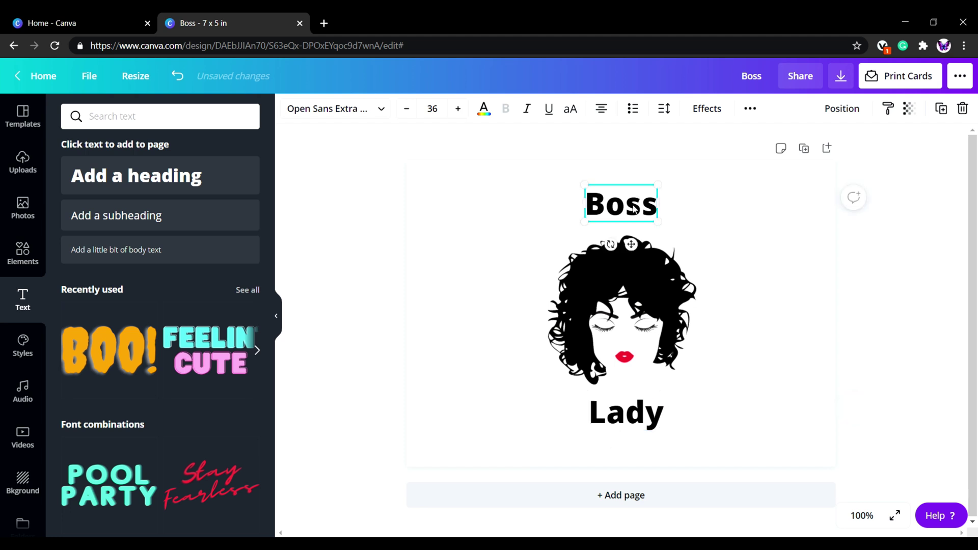
left_click(382, 110)
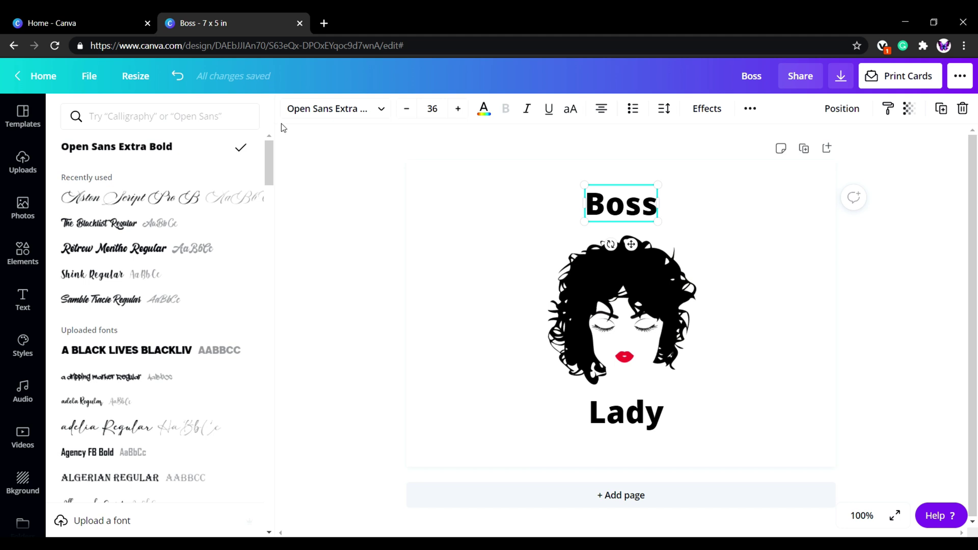
left_click(130, 204)
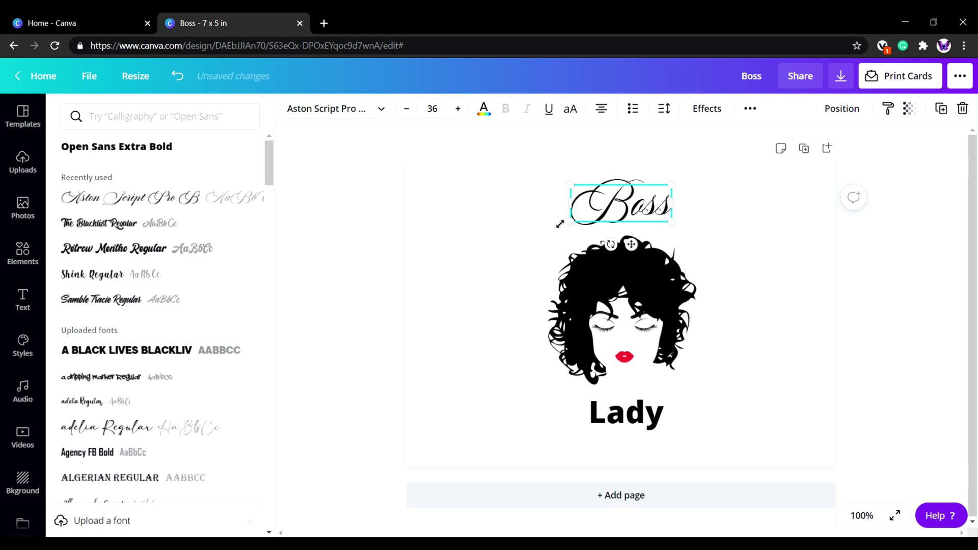
left_click_drag(560, 224, 533, 235)
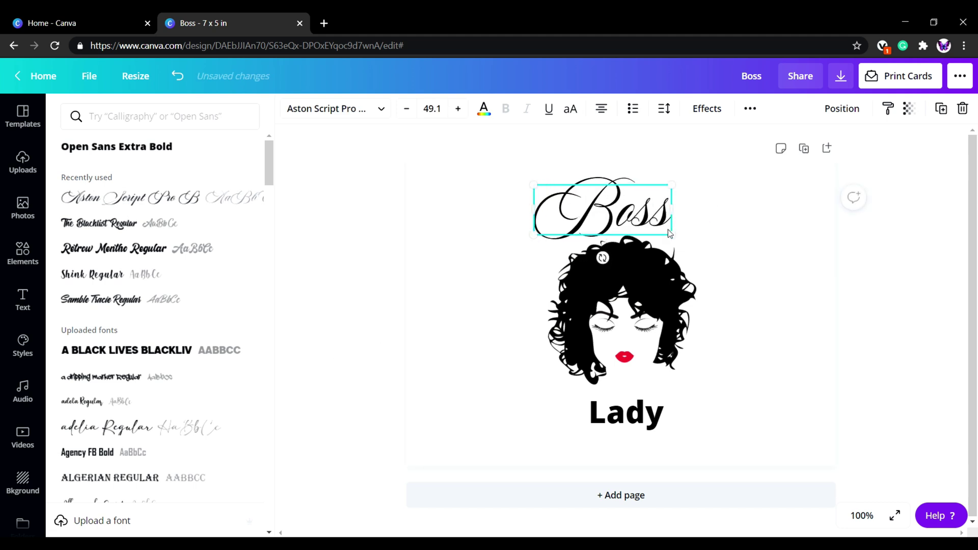
left_click_drag(680, 235, 667, 211)
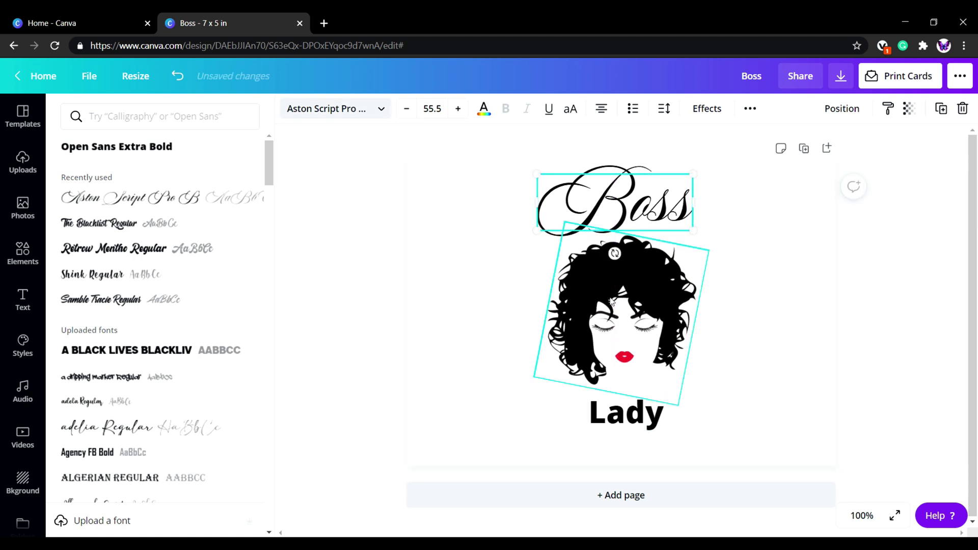
Step: Apply Aston Script Pro Bold to 'Lady', enlarge it, and pull the face and Boss closer together
left_click(616, 429)
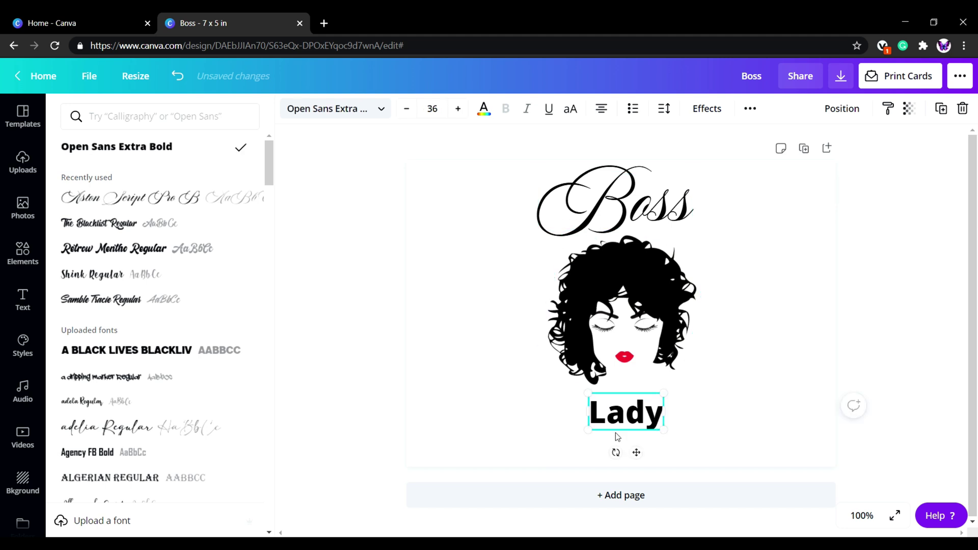
left_click(119, 206)
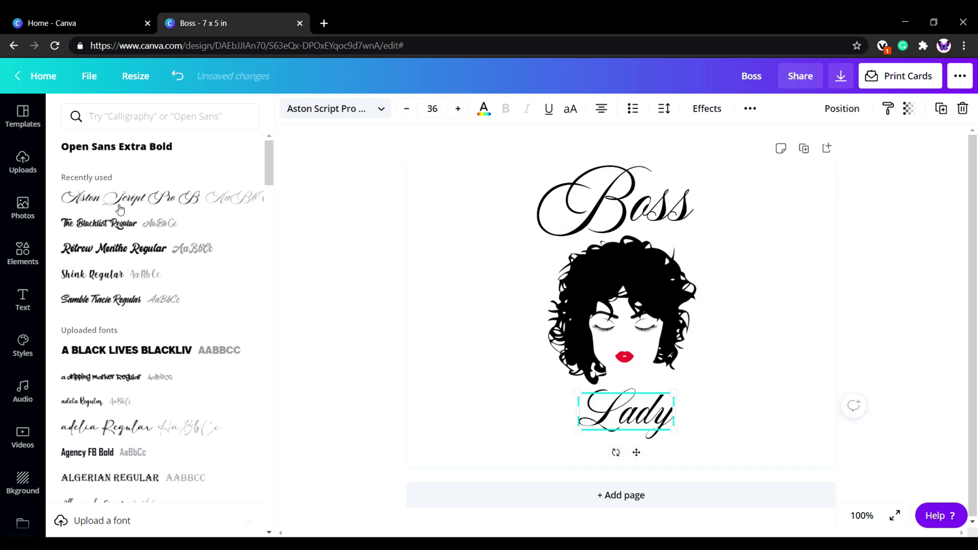
mouse_move(674, 430)
left_mouse_down()
mouse_move(695, 441)
mouse_move(658, 419)
mouse_move(665, 433)
left_mouse_up()
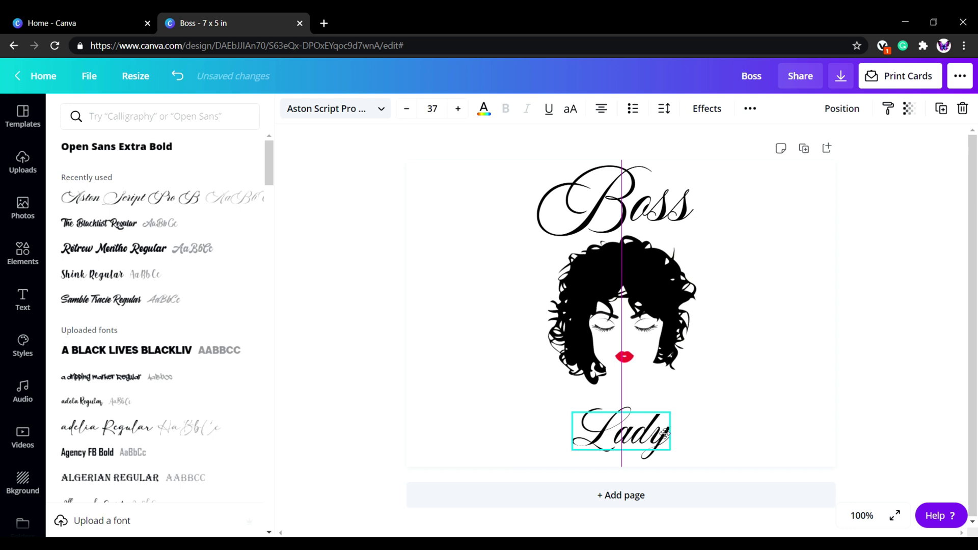
left_click_drag(710, 385, 530, 273)
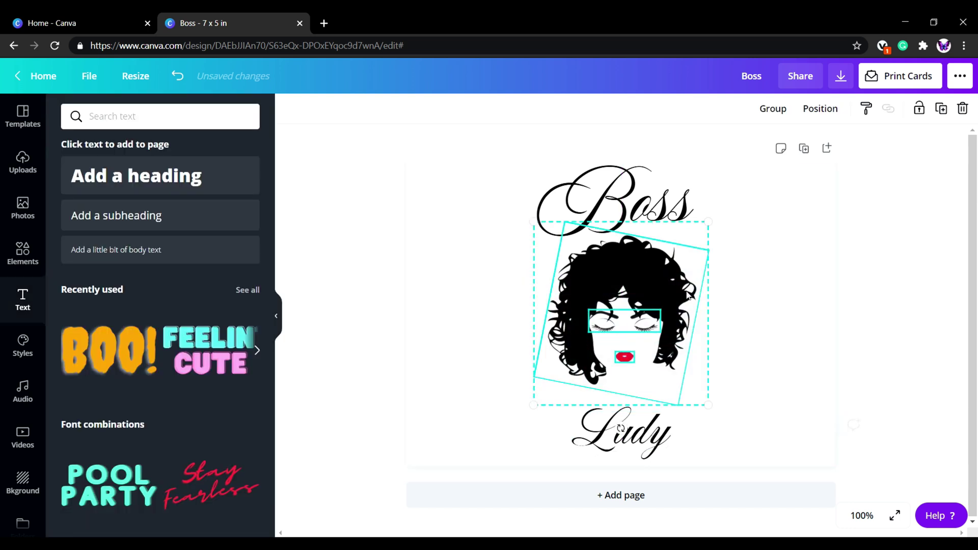
left_click_drag(633, 273, 624, 302)
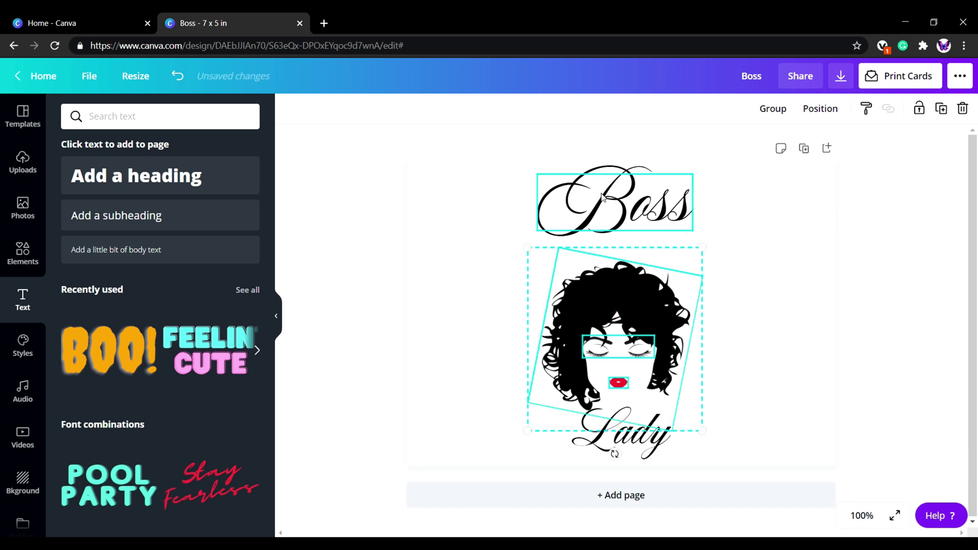
mouse_move(605, 197)
left_mouse_down()
mouse_move(602, 220)
mouse_move(603, 200)
left_mouse_up()
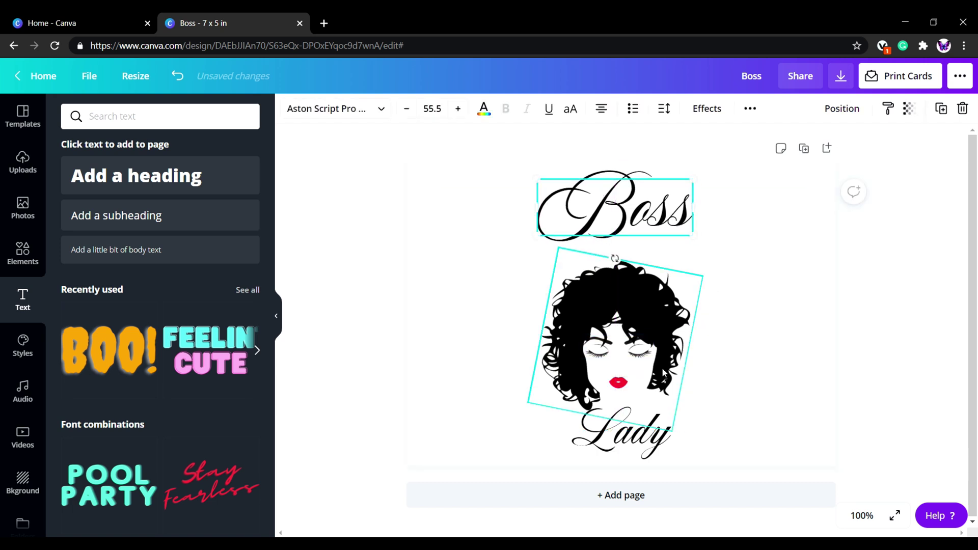
left_click(755, 387)
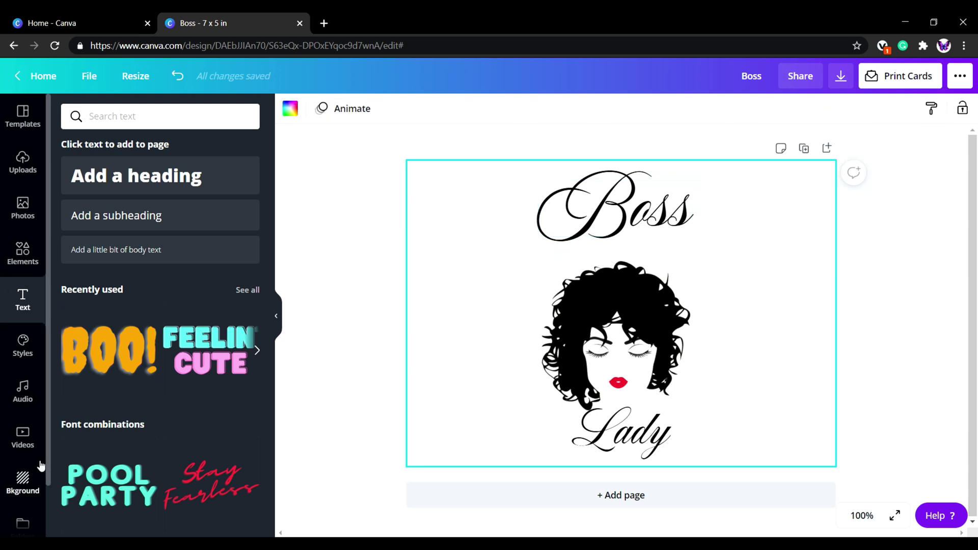
Step: Search the graphics for 'crown' and add the gold crown to the design
left_click(22, 252)
left_click(89, 109)
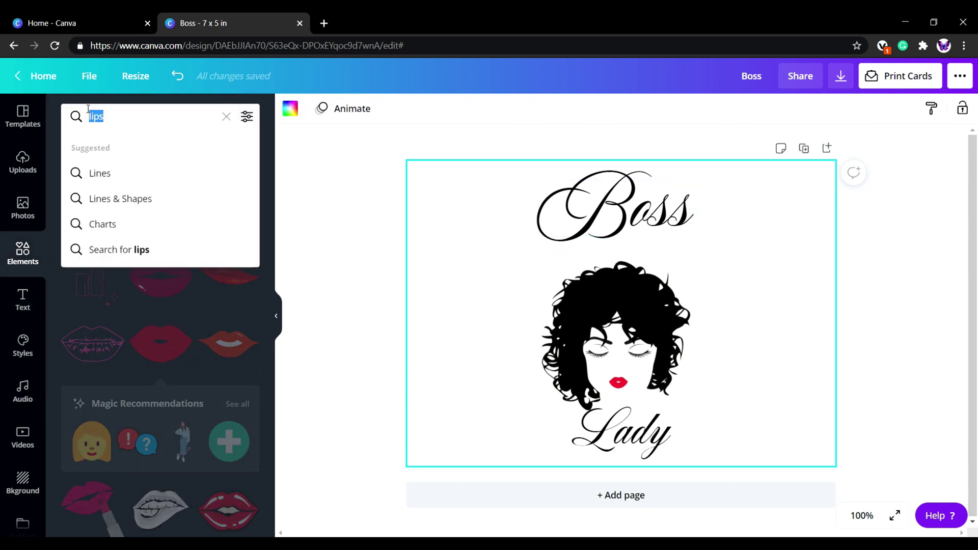
type("crown")
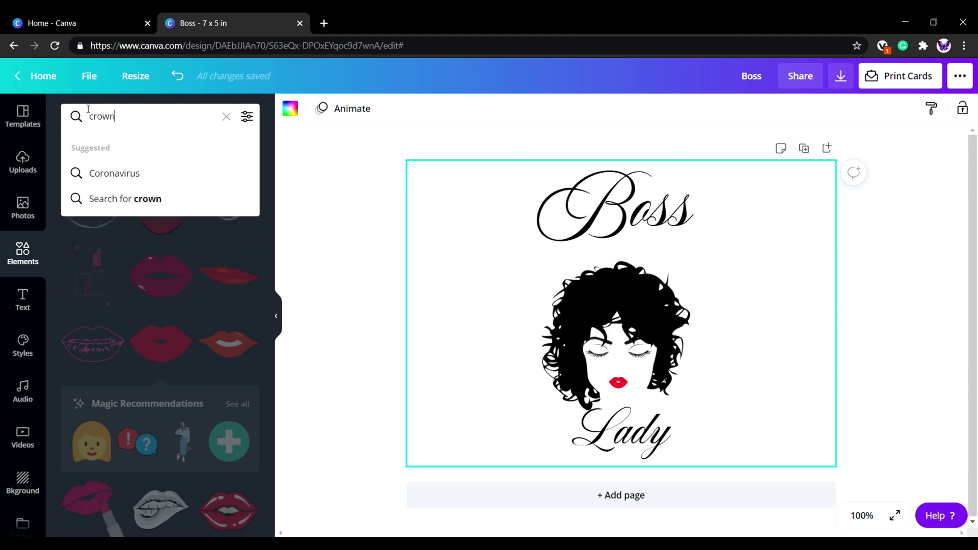
key("Return")
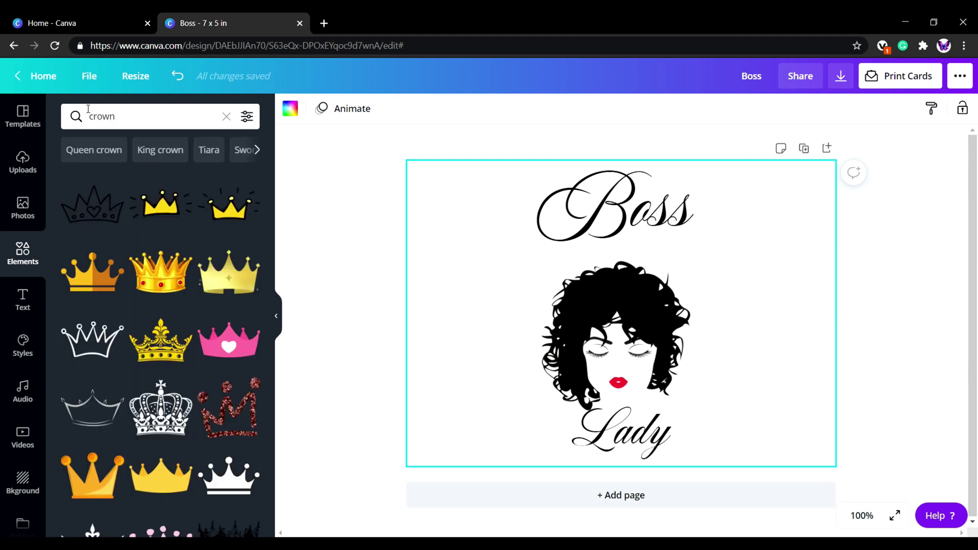
scroll(165, 417, "down", 1)
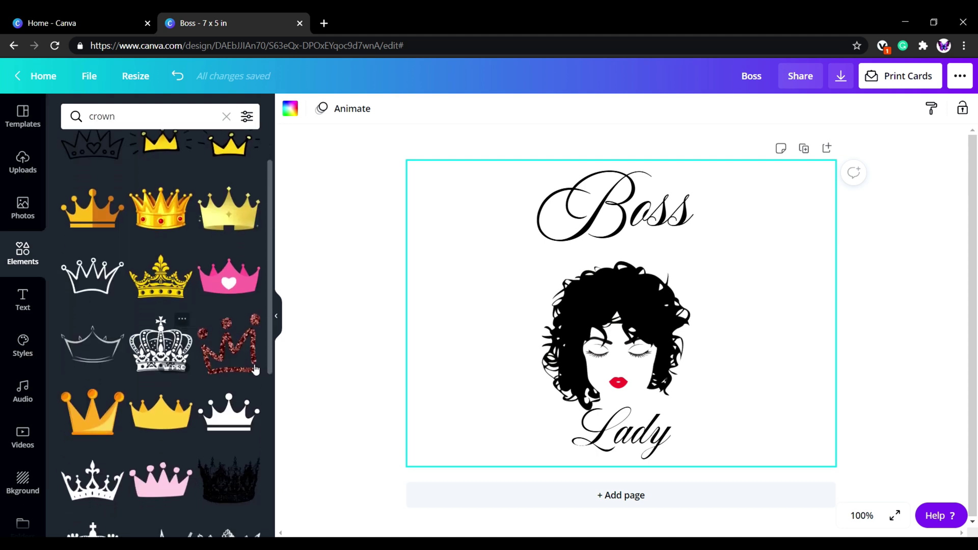
left_click(164, 417)
Step: Shrink the crown to about half, tilt it near -20°, set it on the hair, and shift Boss left
left_click_drag(707, 360, 621, 313)
left_click_drag(579, 336, 612, 337)
left_click_drag(608, 301, 627, 275)
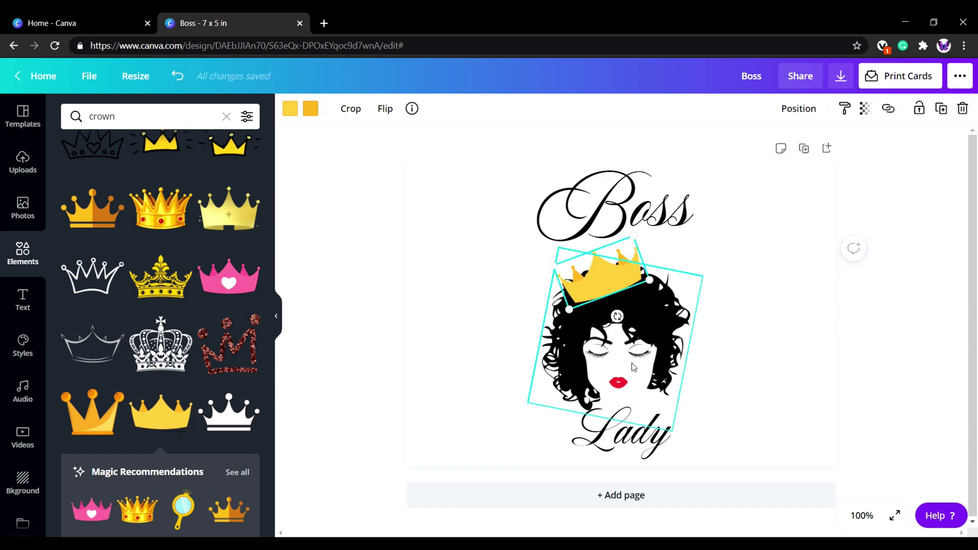
left_click_drag(618, 315, 611, 319)
left_click_drag(633, 276, 631, 262)
left_click(747, 372)
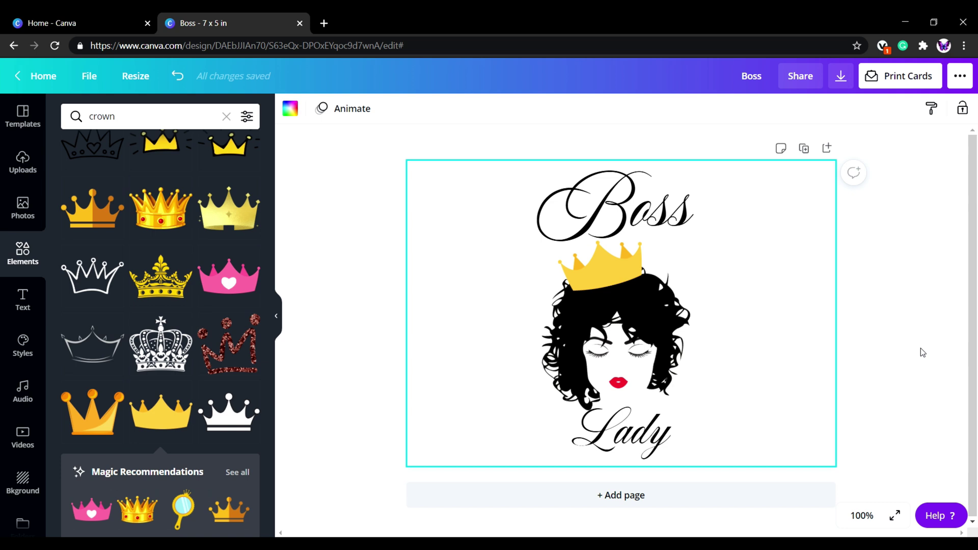
mouse_move(665, 209)
left_mouse_down()
mouse_move(651, 206)
mouse_move(669, 226)
mouse_move(652, 223)
left_mouse_up()
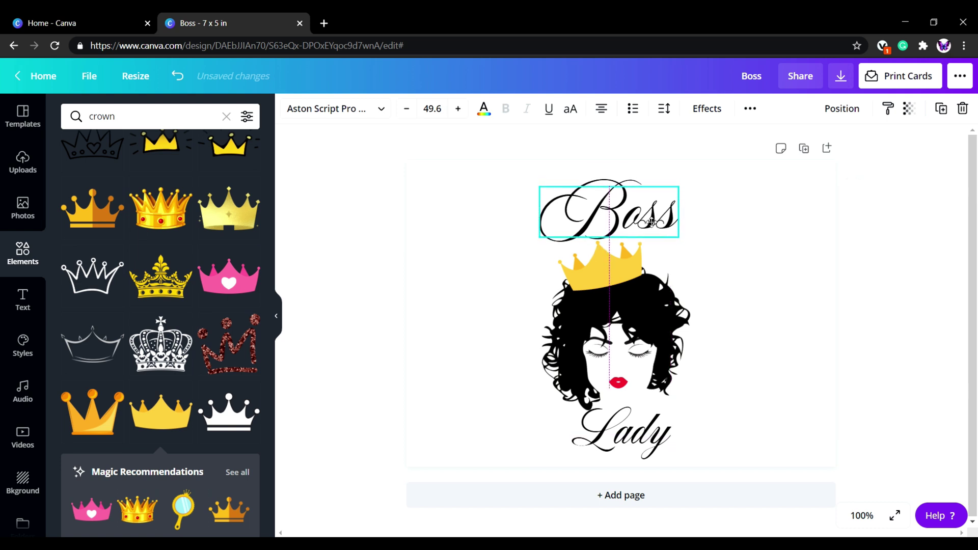
Step: Nudge Lady slightly left so it sits centred below the crowned face
left_click(705, 417)
left_click_drag(616, 432, 609, 437)
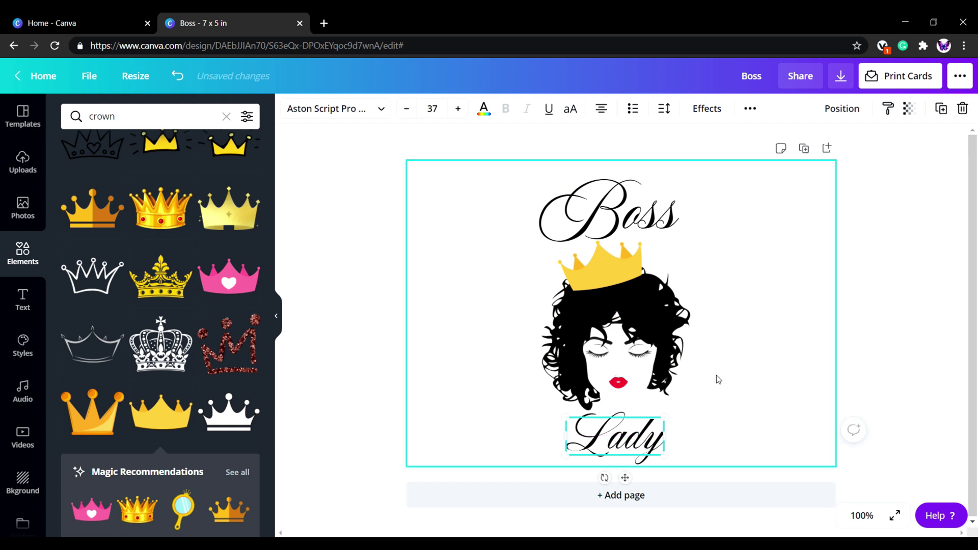
left_click(776, 350)
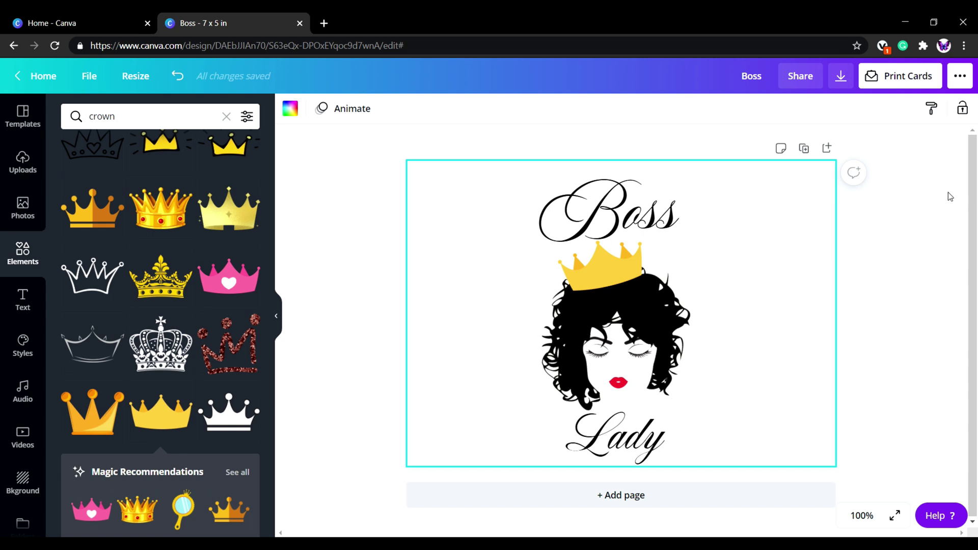
left_click(916, 385)
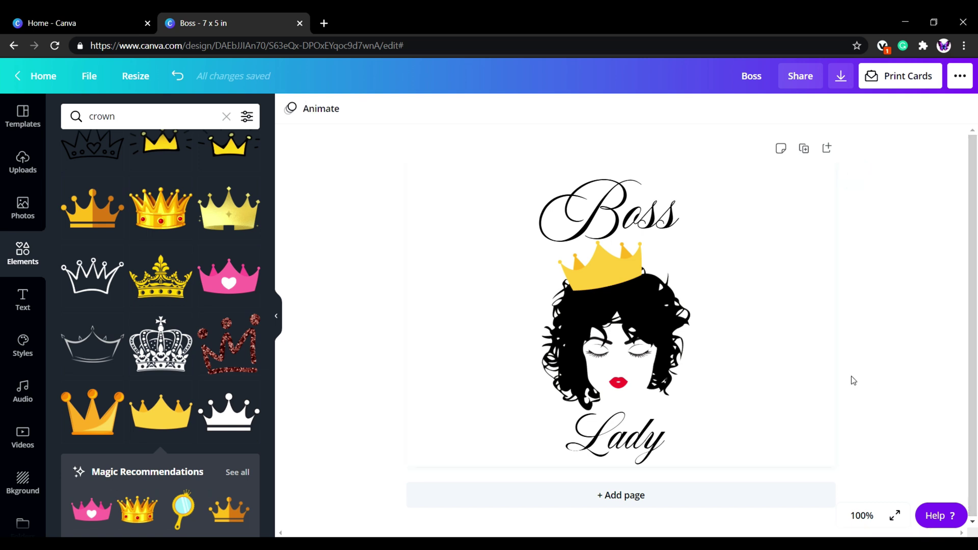
left_click(832, 356)
left_click(958, 78)
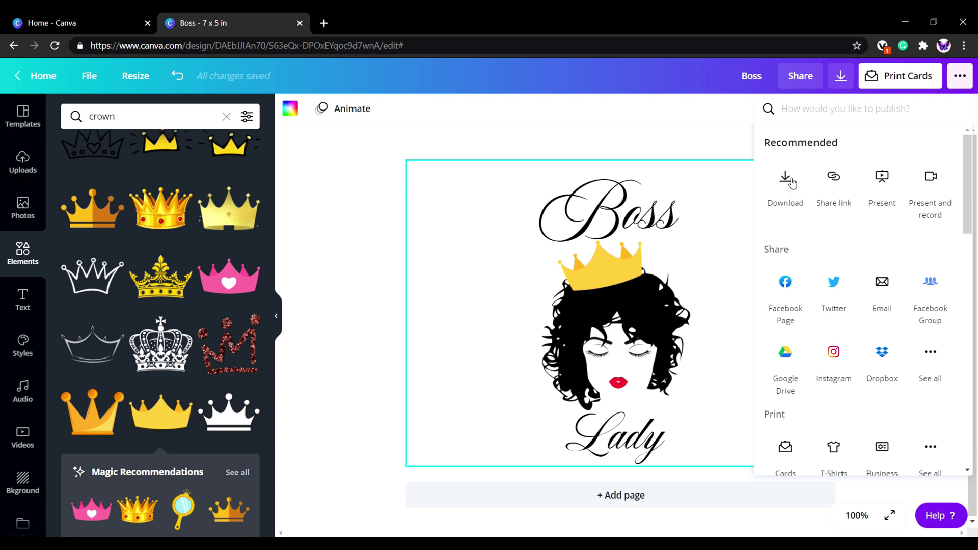
Step: Download the design as an SVG with a transparent background and dismiss the print promo
left_click(790, 183)
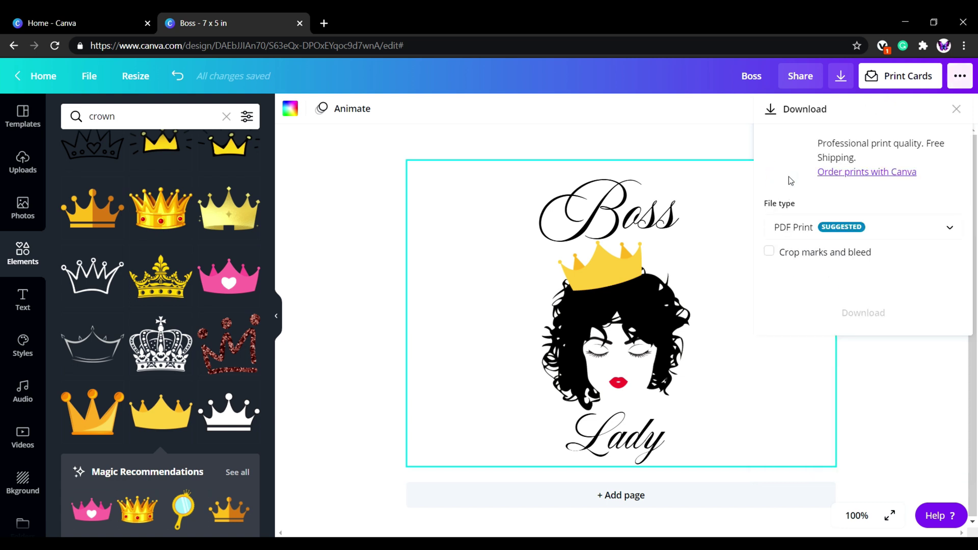
left_click(945, 228)
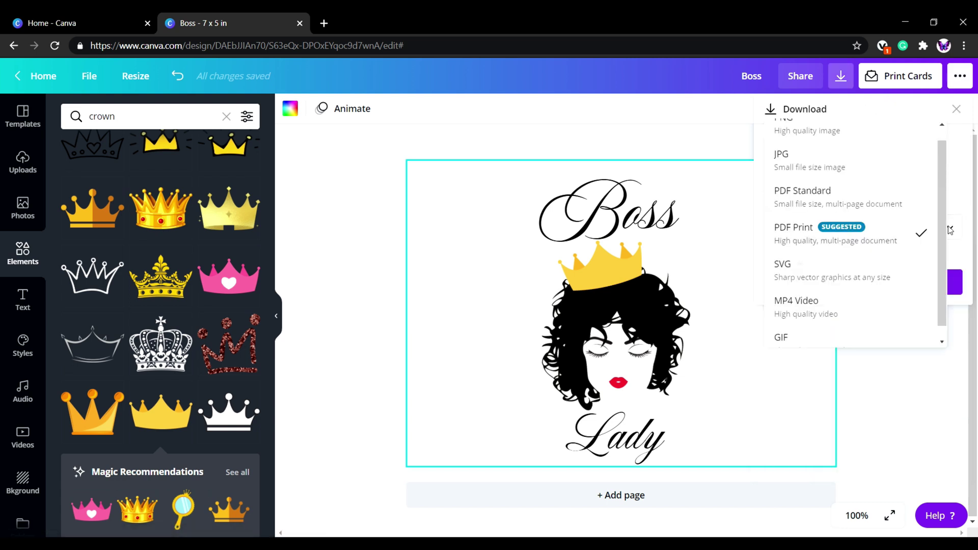
left_click(789, 279)
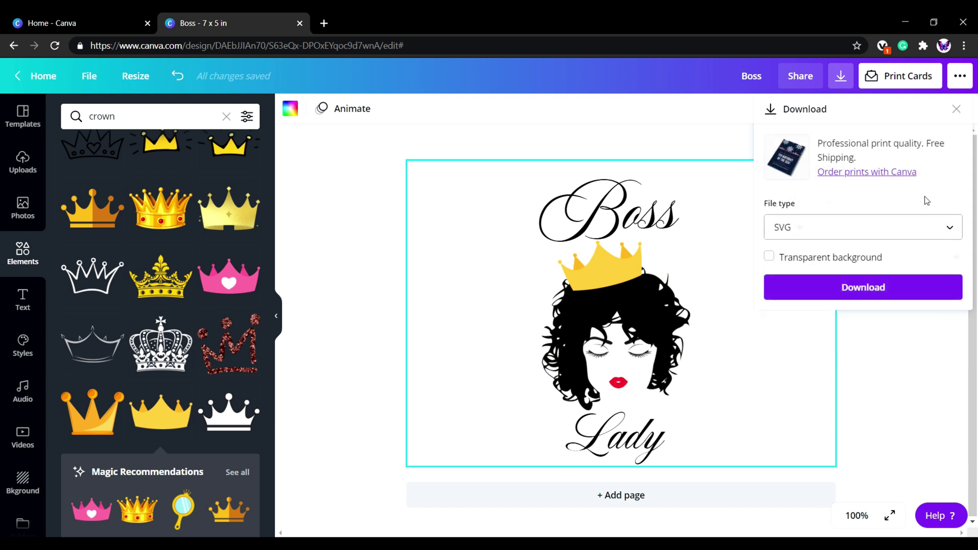
left_click(770, 259)
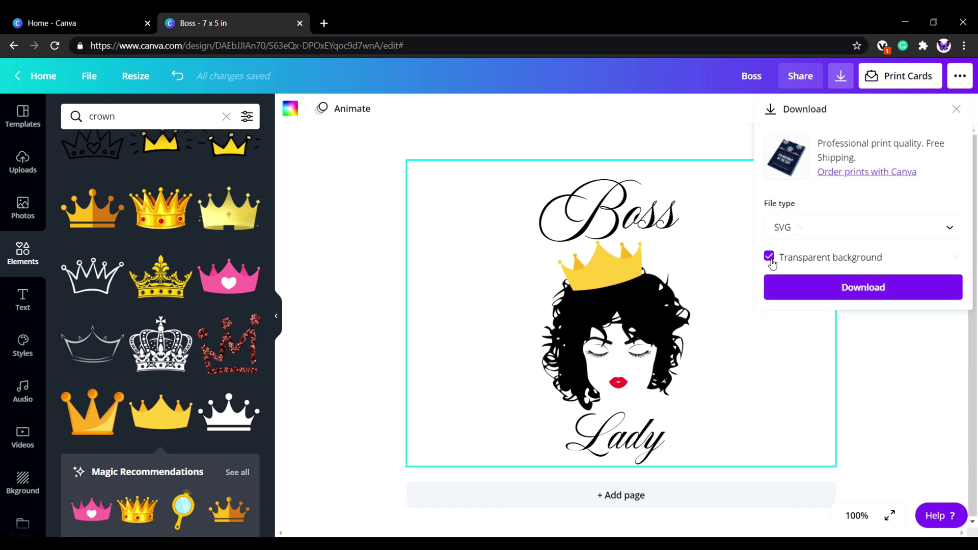
left_click(893, 290)
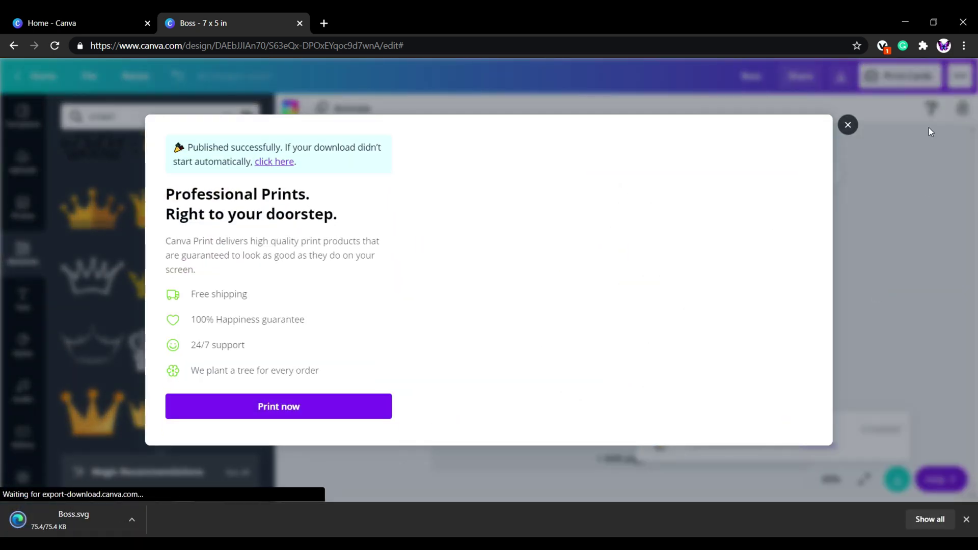
left_click(847, 128)
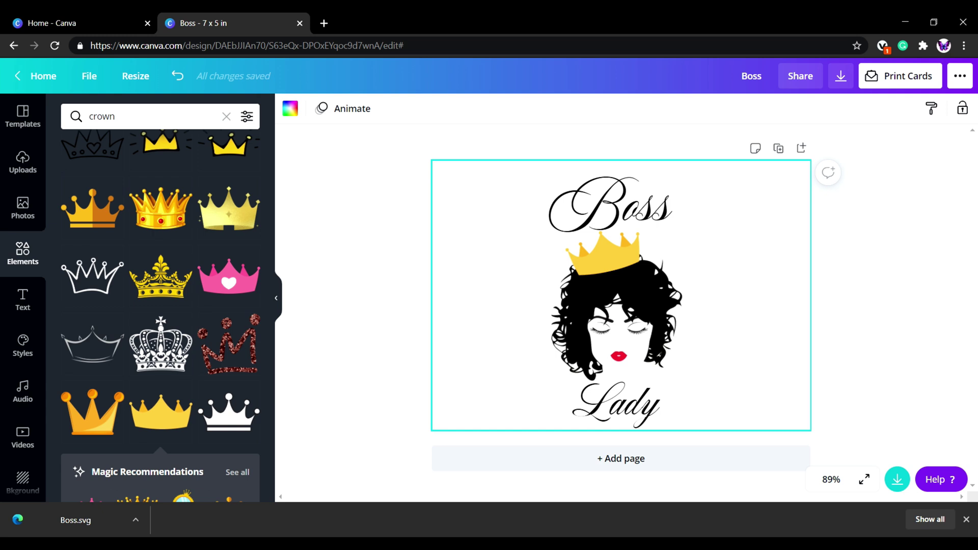
Step: Upload the Boss SVG from Downloads into Design Space and insert it onto the canvas
mouse_move(329, 544)
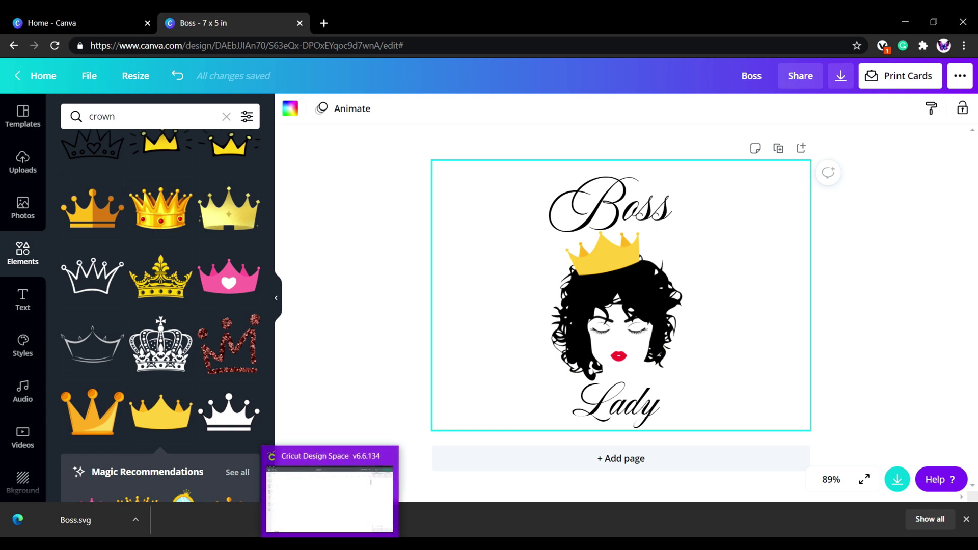
left_click(329, 499)
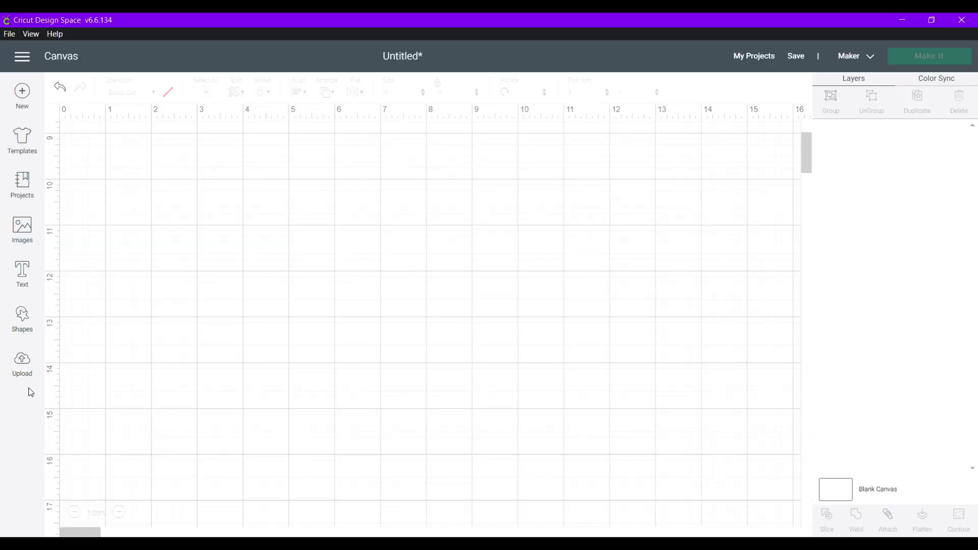
left_click(22, 366)
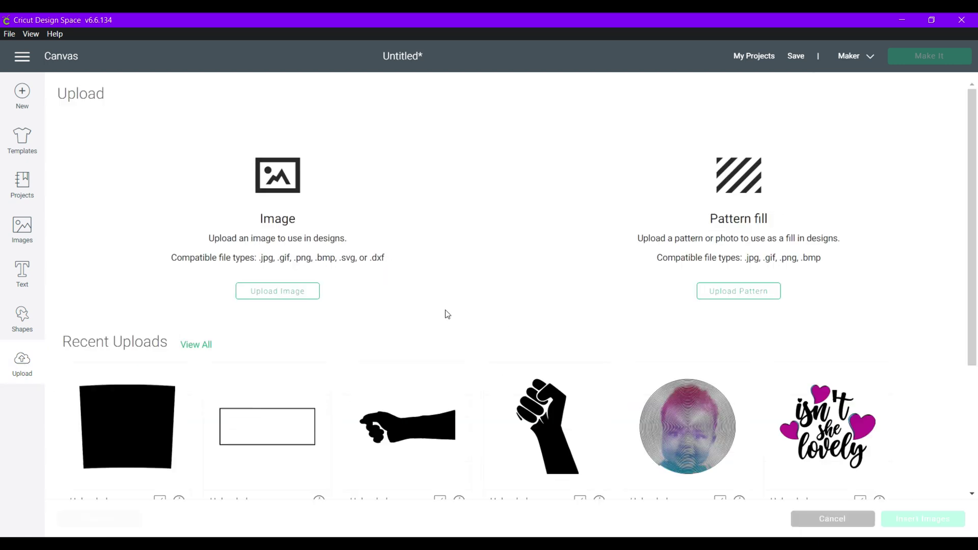
left_click(276, 293)
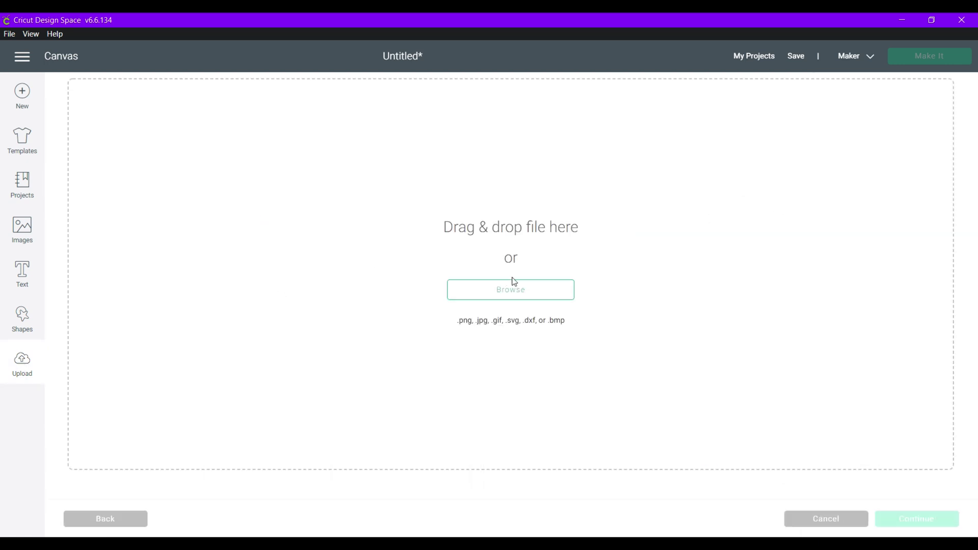
left_click(527, 299)
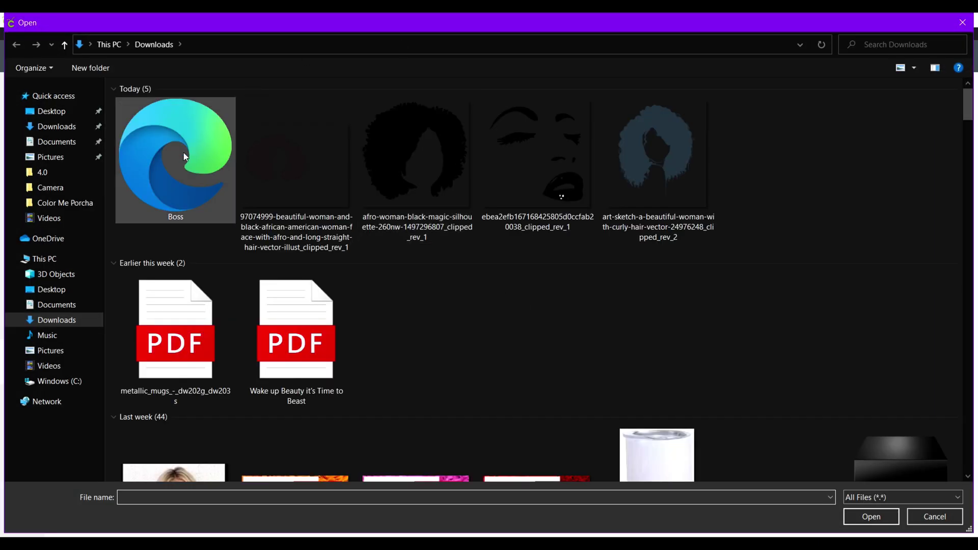
left_click(184, 152)
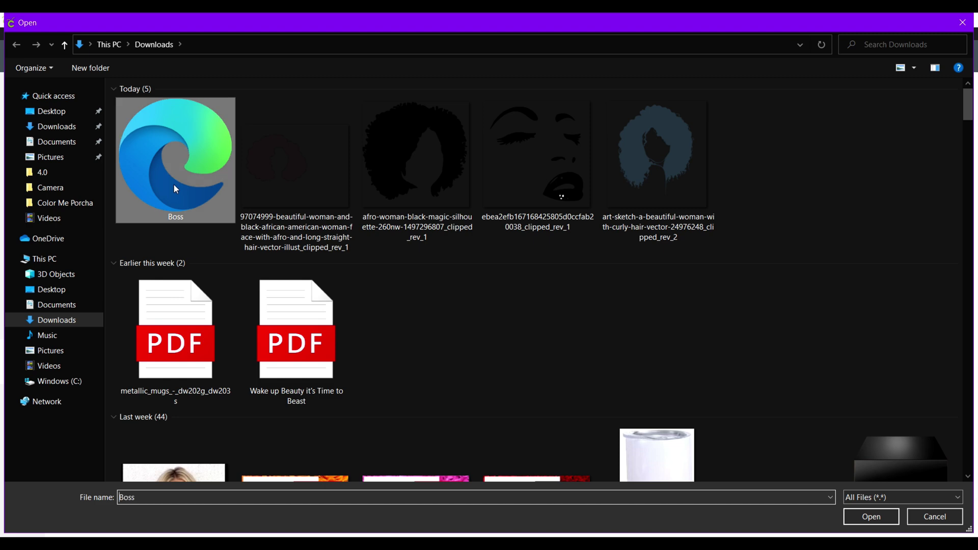
left_click(872, 517)
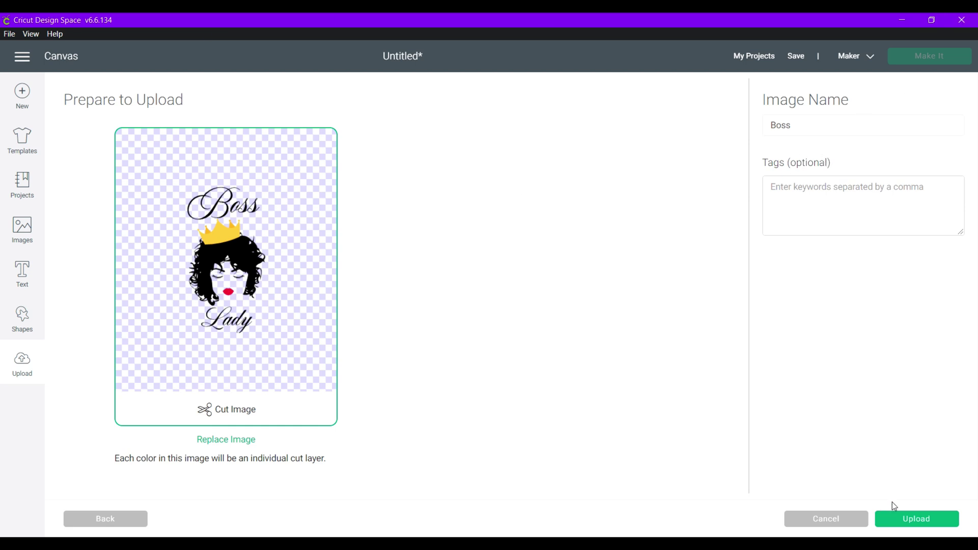
left_click(926, 524)
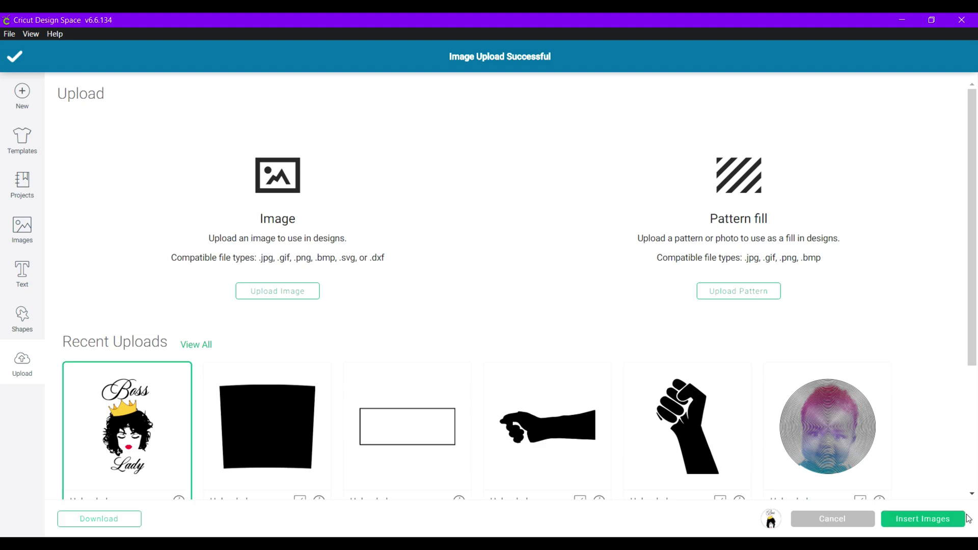
left_click(934, 522)
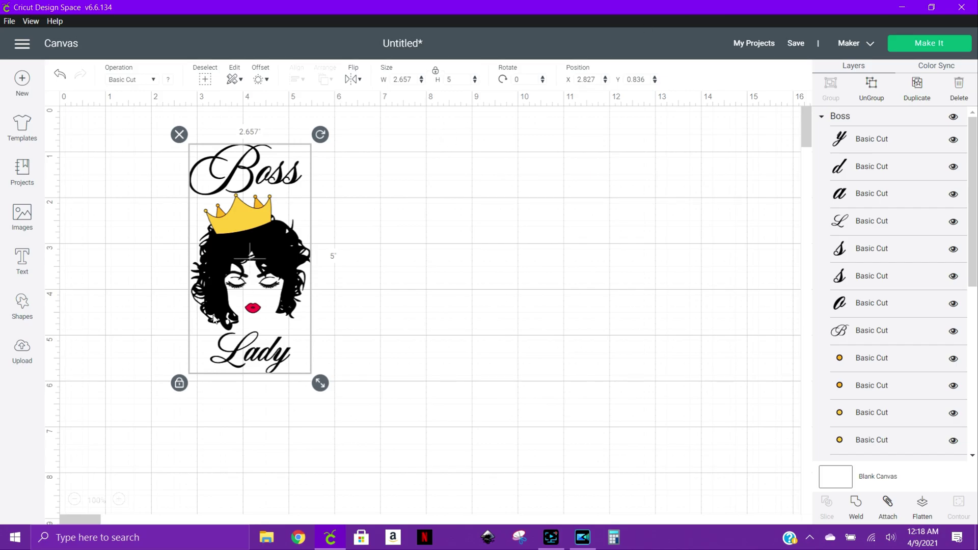
Step: Move the Boss Lady image right to about X 4.23 and scroll through its layers
left_click_drag(242, 258, 305, 257)
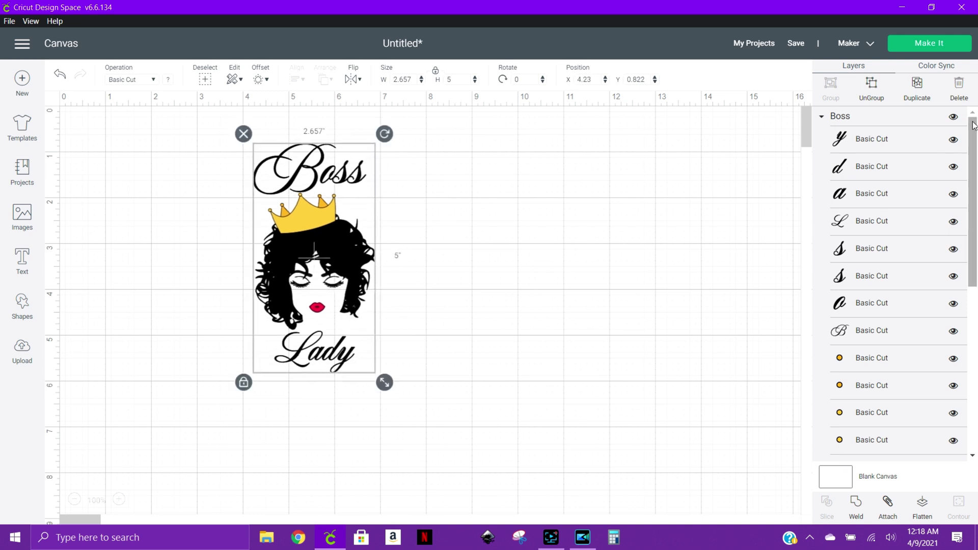
left_click_drag(974, 126, 975, 251)
left_click_drag(976, 285, 976, 324)
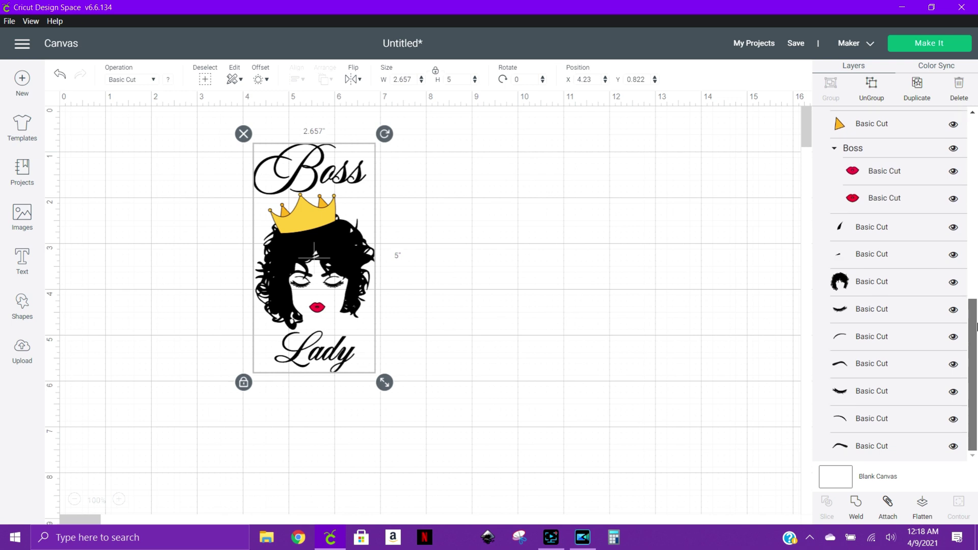
left_click_drag(977, 347, 977, 81)
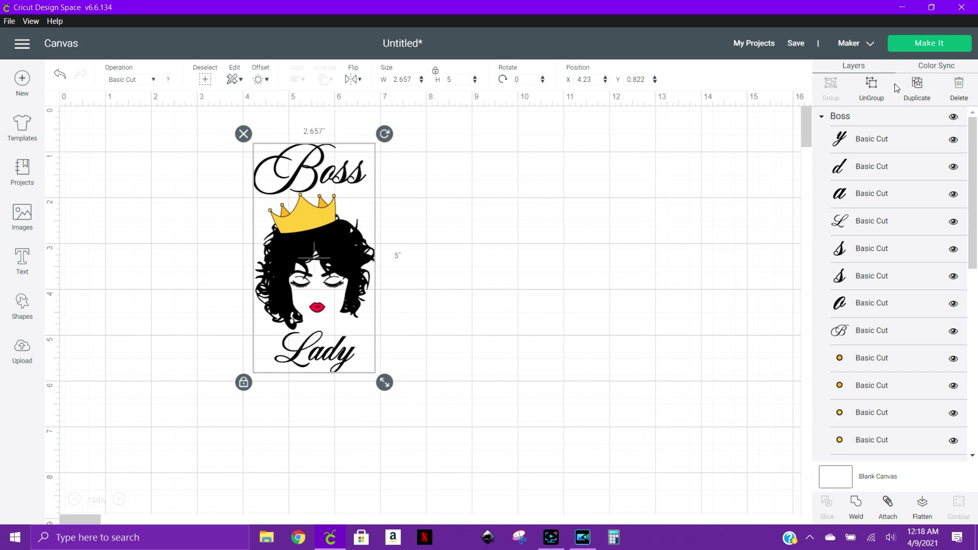
Step: Ungroup the Boss Lady image and select the Lady letter layers y, d, a and L
left_click(870, 85)
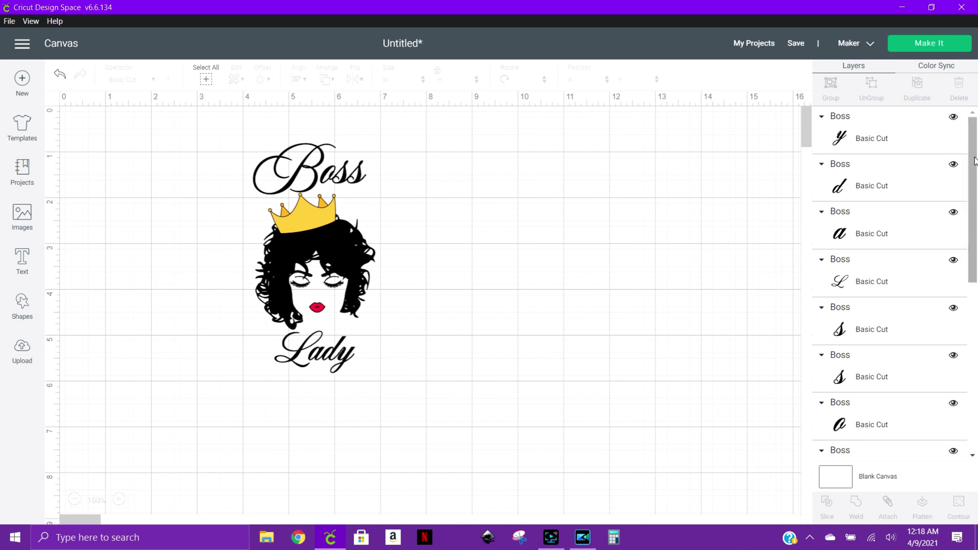
left_click(887, 145)
left_click(886, 174, "shift")
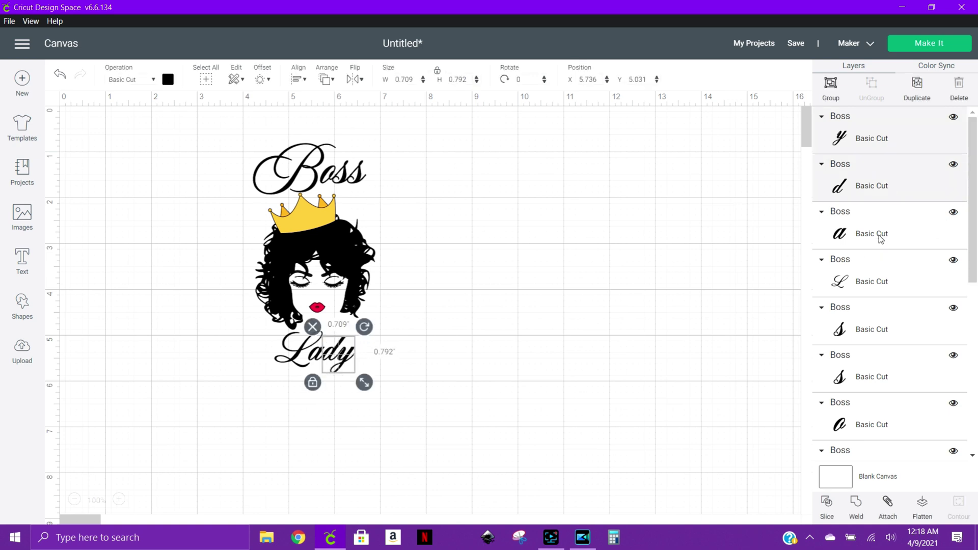
left_click(877, 236, "shift")
left_click(878, 284, "shift")
Step: Add the Boss letters to the selection and weld all the letters into one layer
left_click(882, 332, "shift")
left_click(878, 387, "shift")
left_click(882, 424, "shift")
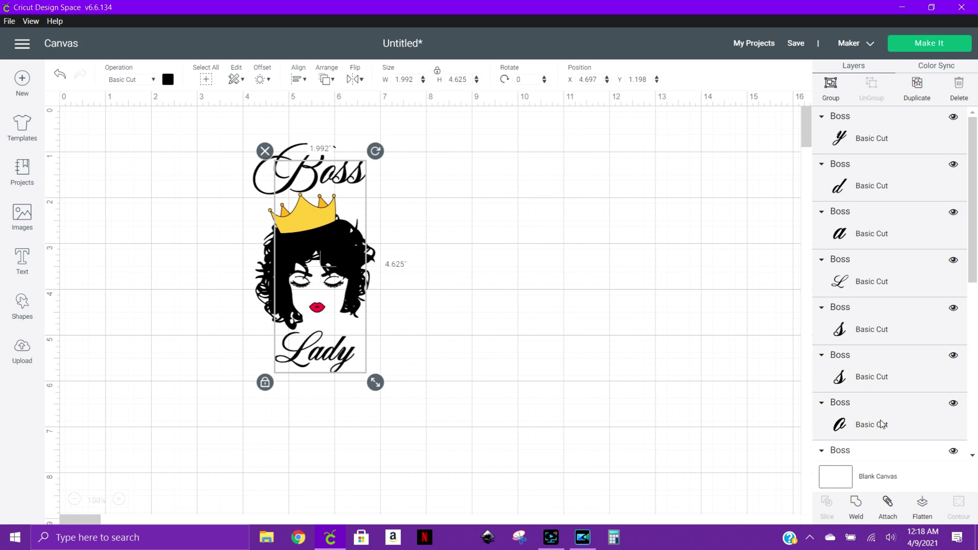
left_click_drag(977, 241, 975, 285)
left_click(891, 316, "shift")
left_click(872, 315, "shift")
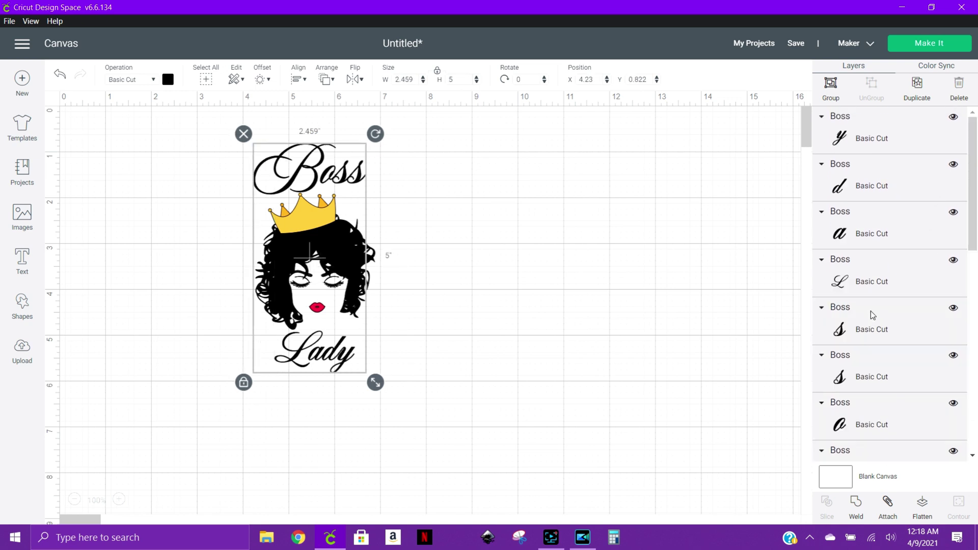
left_click_drag(974, 239, 973, 182)
left_click(862, 507)
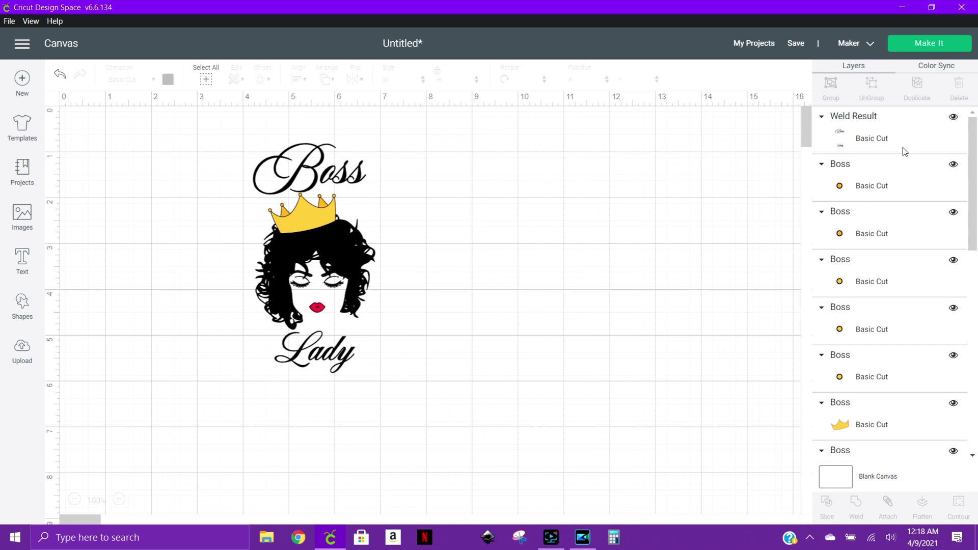
Step: Select the crown's two triangle spikes, crown shape and three dots in the Layers panel
left_click_drag(975, 187, 975, 193)
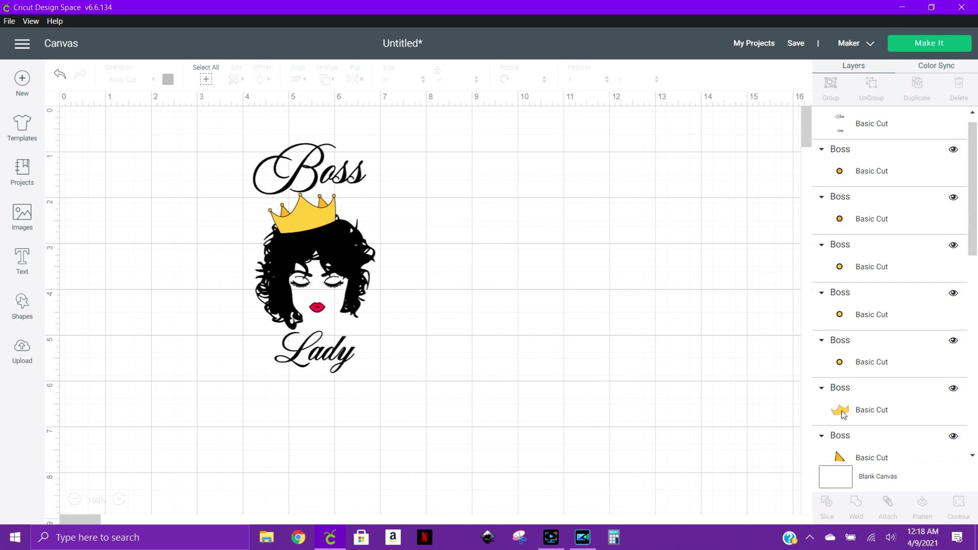
scroll(817, 354, "down", 3)
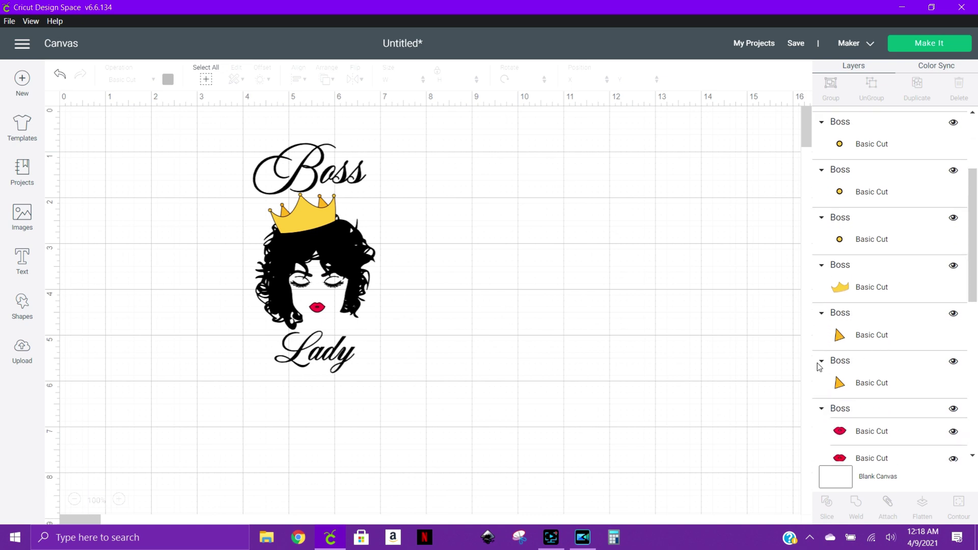
left_click(857, 378)
left_click(861, 337)
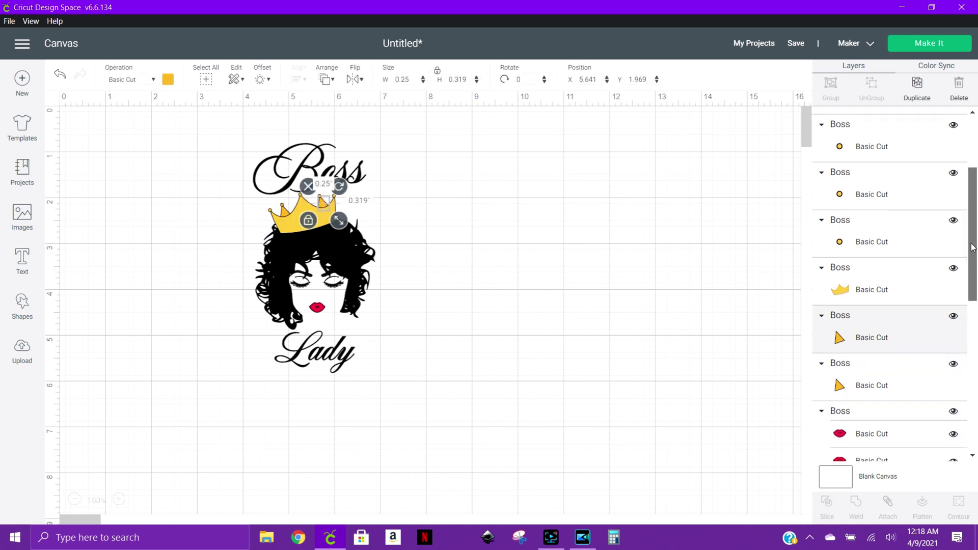
scroll(892, 364, "up", 2)
left_click(877, 377, "shift")
left_click(877, 328, "shift")
left_click(881, 279, "shift")
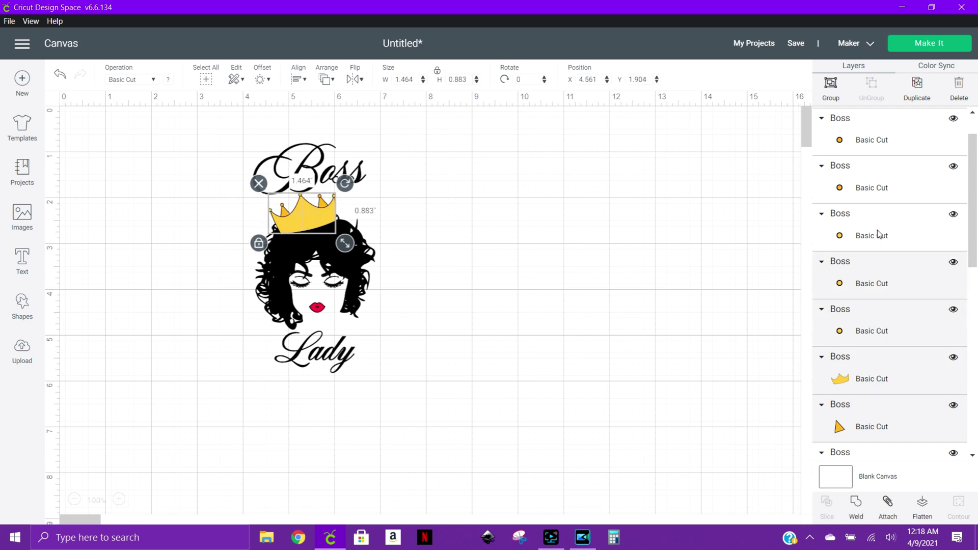
left_click(877, 231, "shift")
scroll(970, 160, "up", 1)
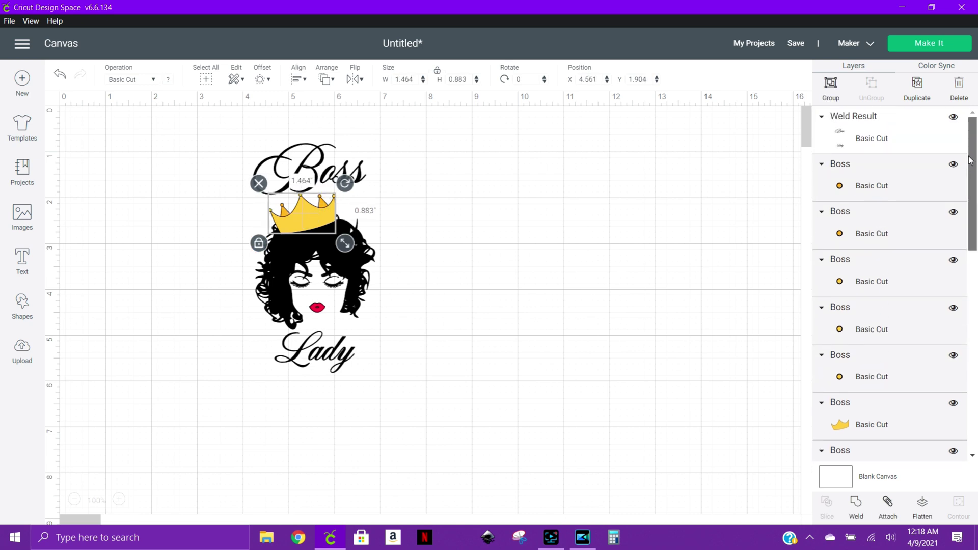
scroll(866, 275, "down", 4)
scroll(896, 275, "up", 3)
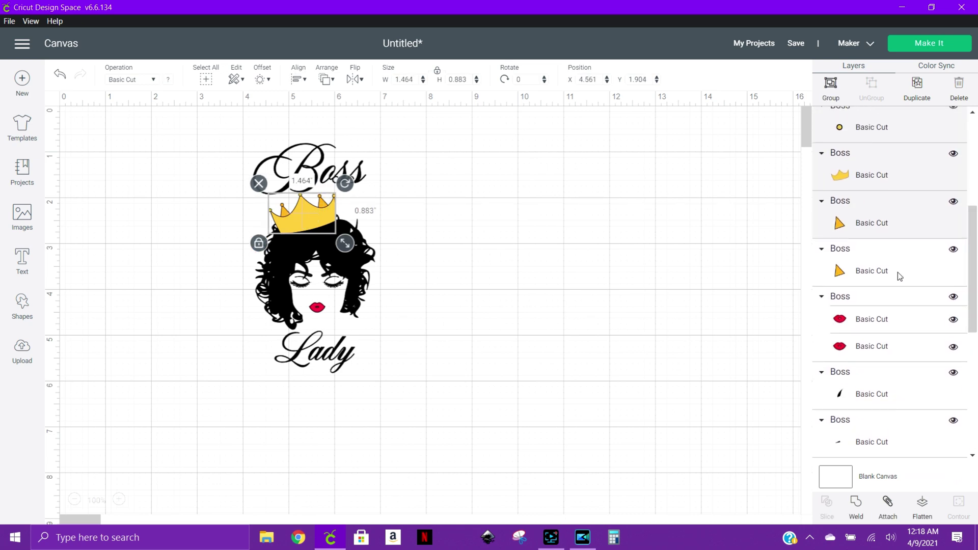
scroll(946, 274, "down", 3)
scroll(946, 273, "up", 4)
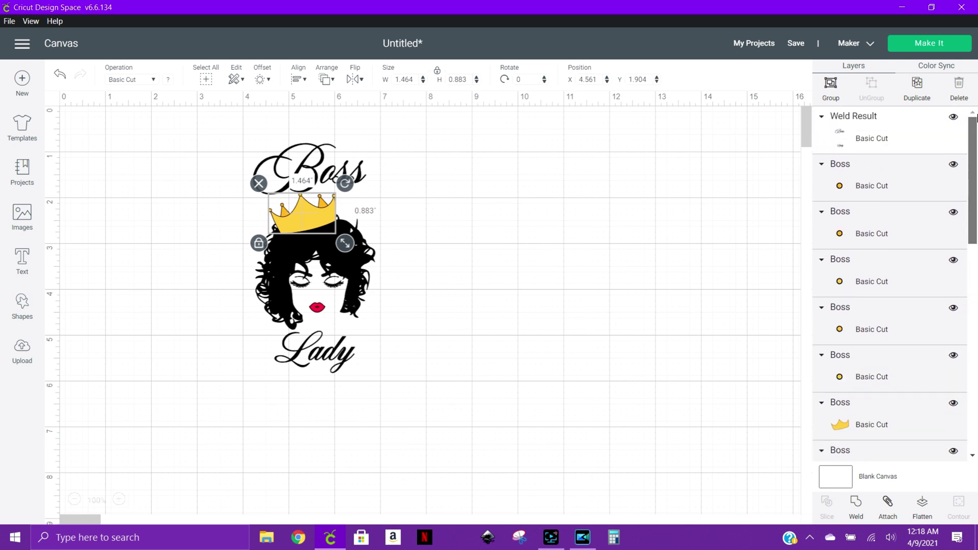
Step: Weld the crown pieces into one layer, then select the bottom eyebrow and two face pieces
left_click(855, 504)
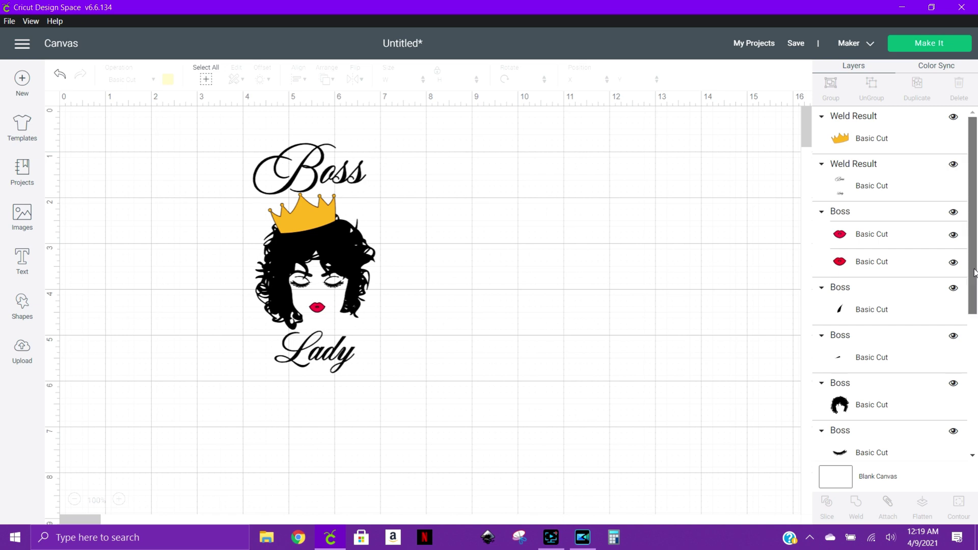
left_click_drag(974, 264, 976, 399)
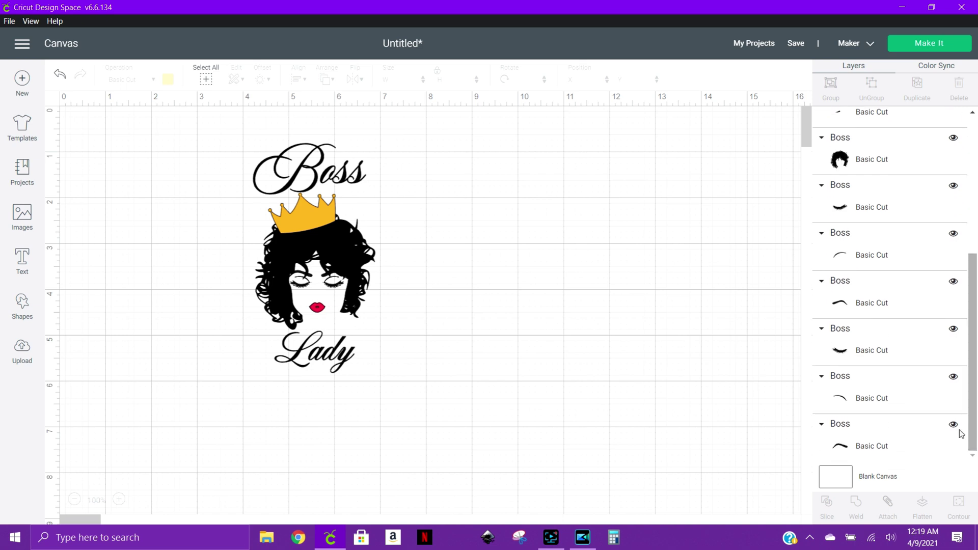
left_click(862, 447)
left_click(861, 384, "shift")
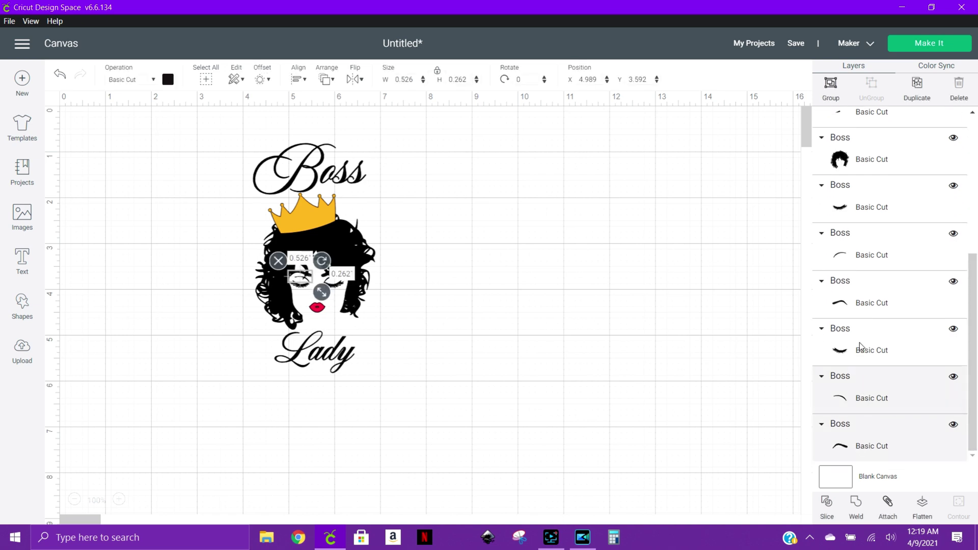
left_click(860, 343, "shift")
Step: Add the remaining eye, lash and brow pieces and weld them into one layer
left_click(860, 303, "shift")
left_click(860, 252, "shift")
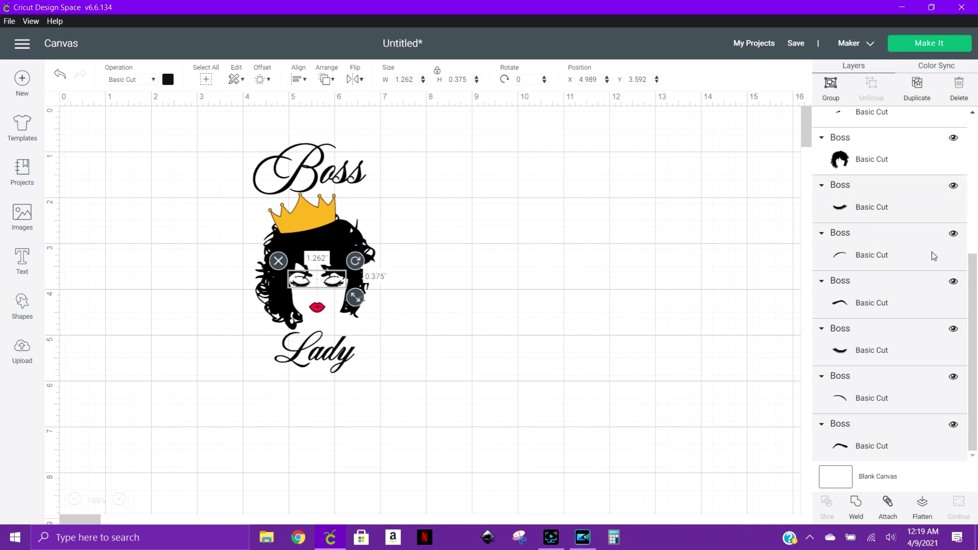
left_click_drag(973, 351, 970, 248)
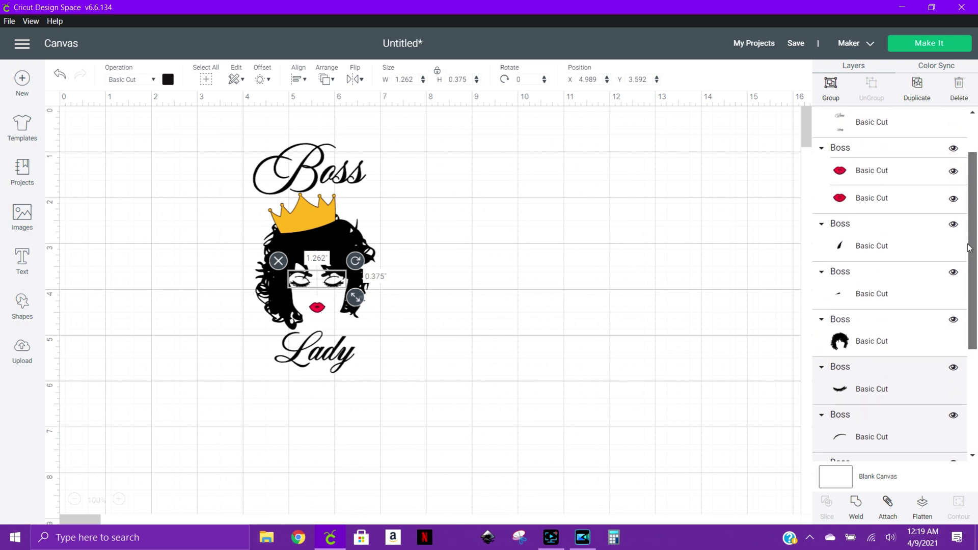
left_click(865, 277, "shift")
left_click(860, 239, "shift")
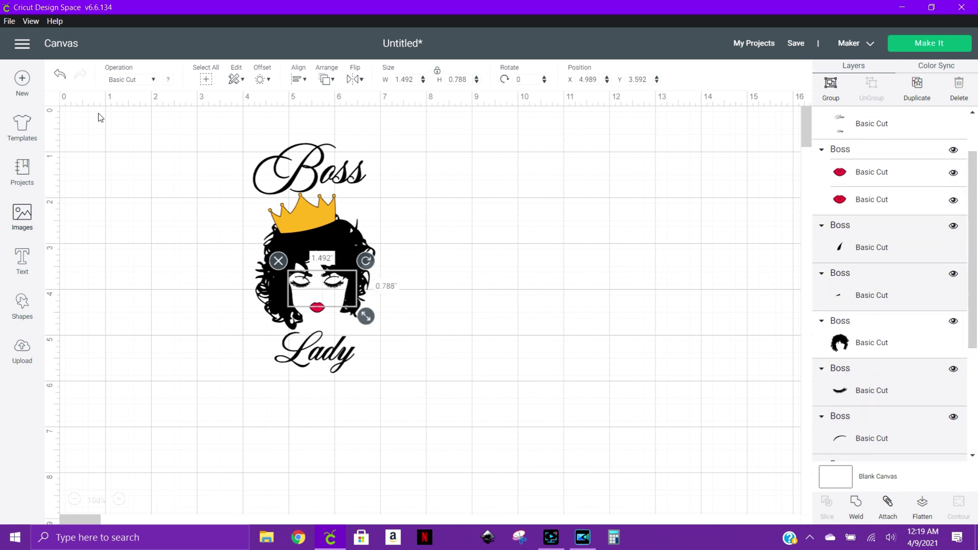
left_click(856, 505)
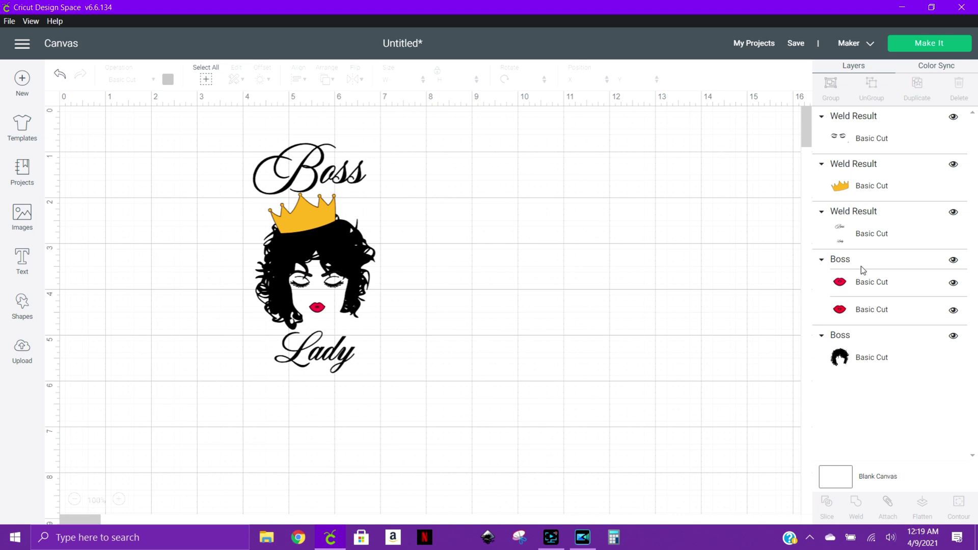
Step: Hide one of the two duplicate red lips layers, leaving a single visible set
left_click(876, 311)
left_click(879, 289)
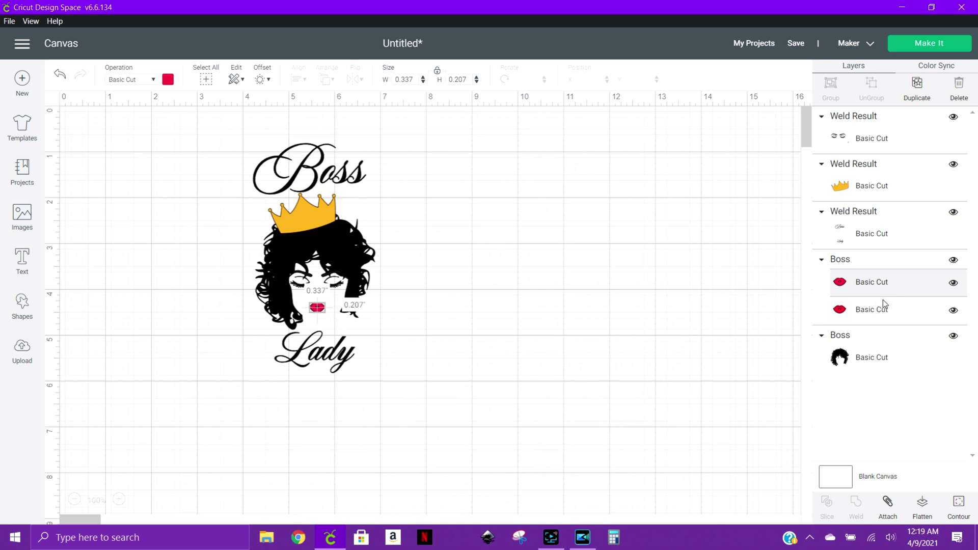
left_click(954, 283)
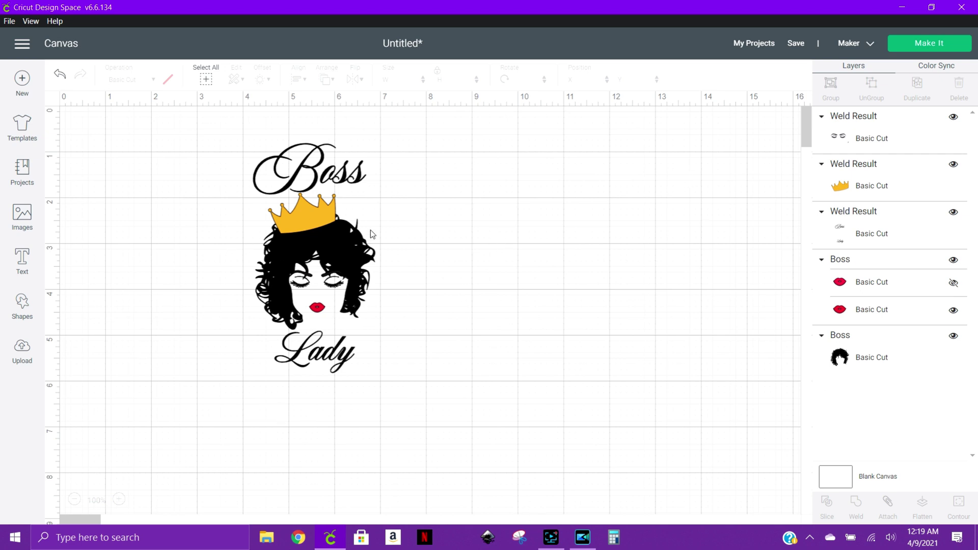
left_click(322, 176)
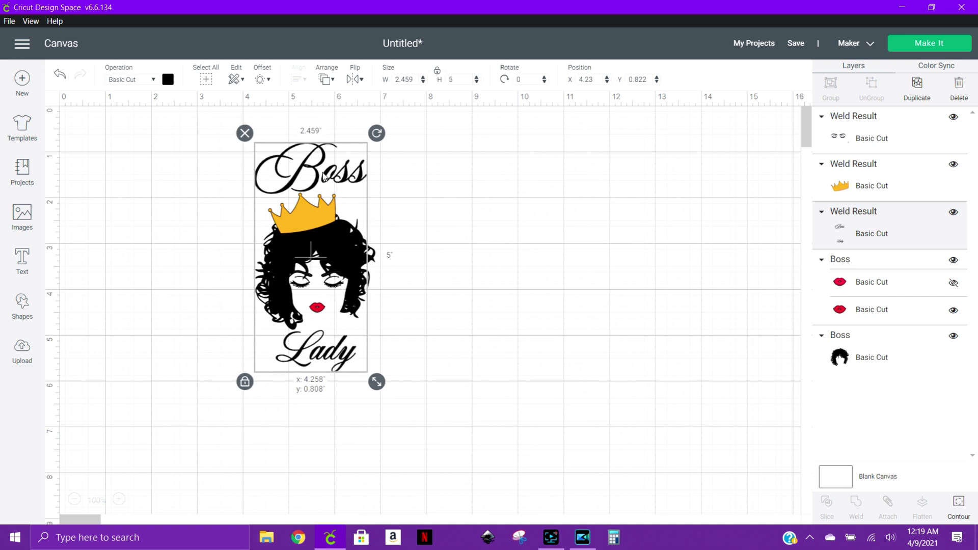
Step: Try light pink and then purple as the colour of the Boss Lady lettering
left_click_drag(322, 176, 323, 175)
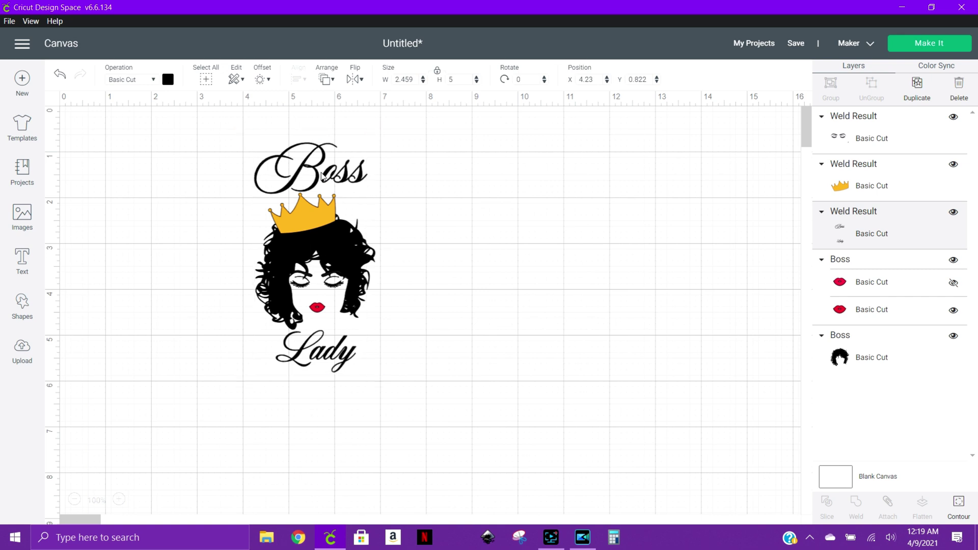
left_click(168, 80)
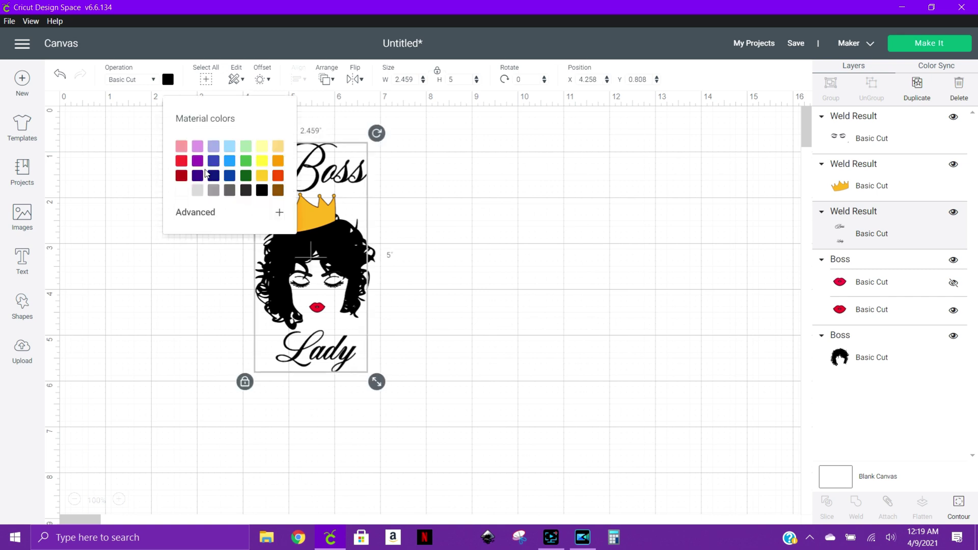
left_click(181, 147)
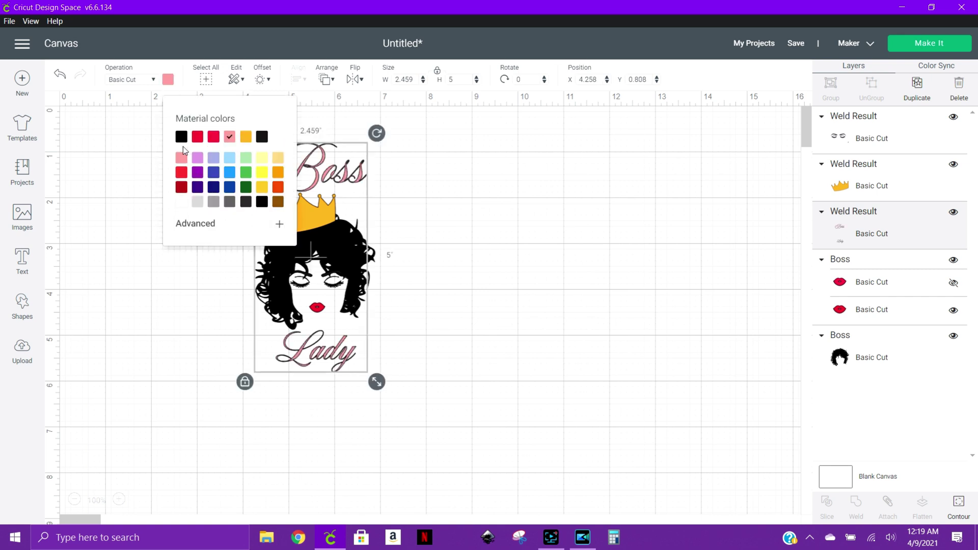
left_click(519, 380)
left_click(341, 254)
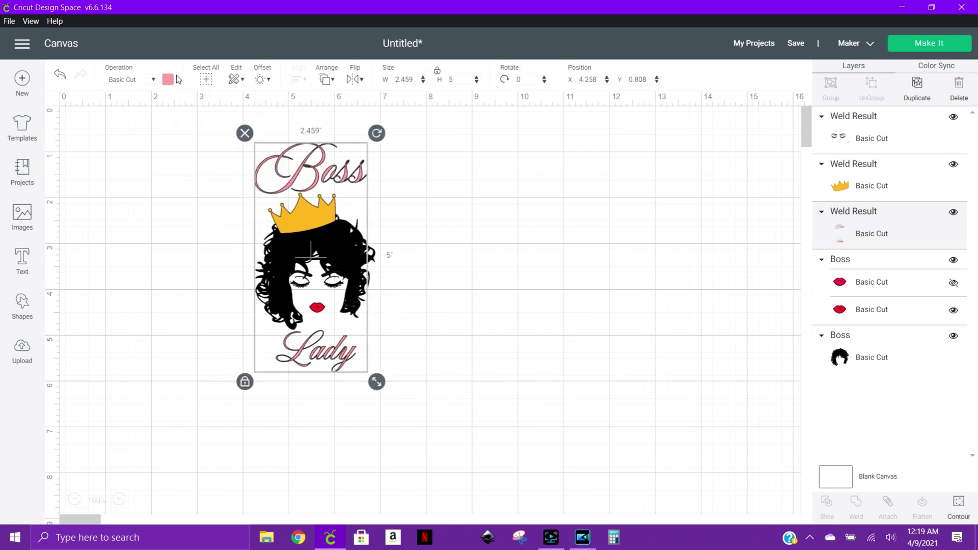
left_click(167, 79)
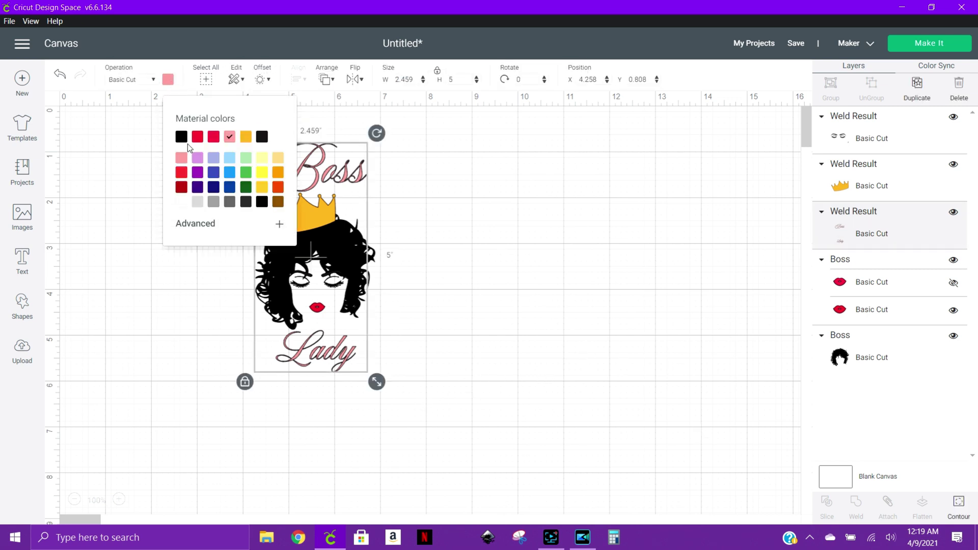
left_click(198, 172)
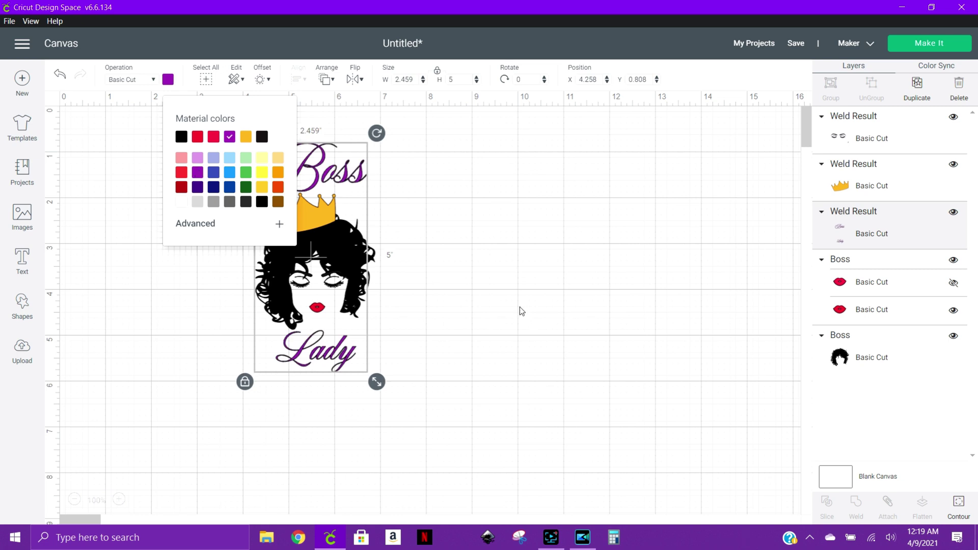
left_click(395, 268)
left_click(372, 258)
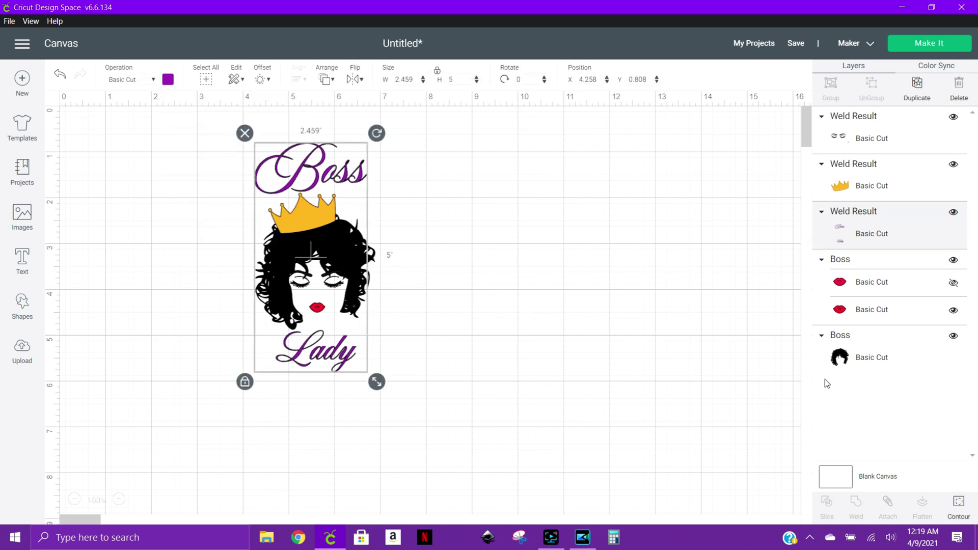
Step: Colour the curly hair purple and return the lettering to light pink
left_click(891, 344)
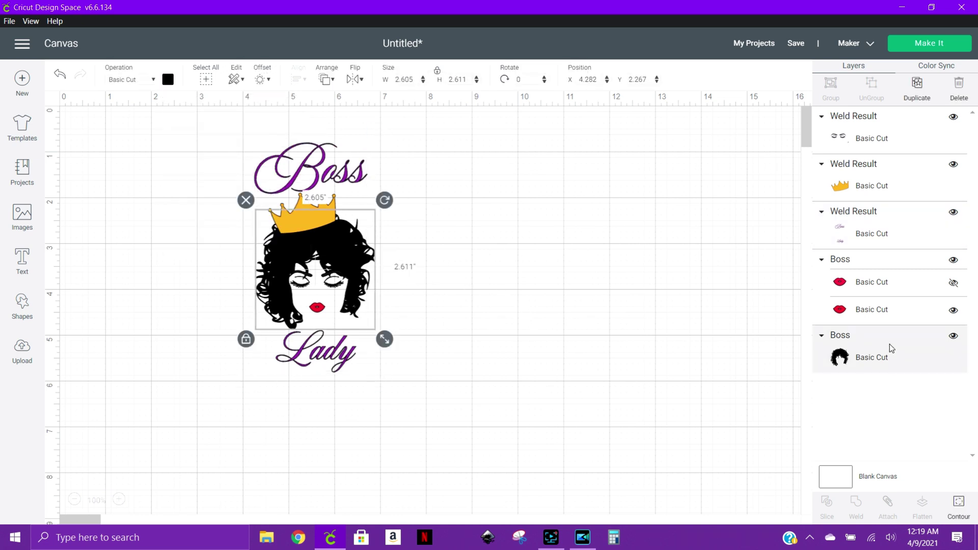
left_click(168, 80)
left_click(198, 173)
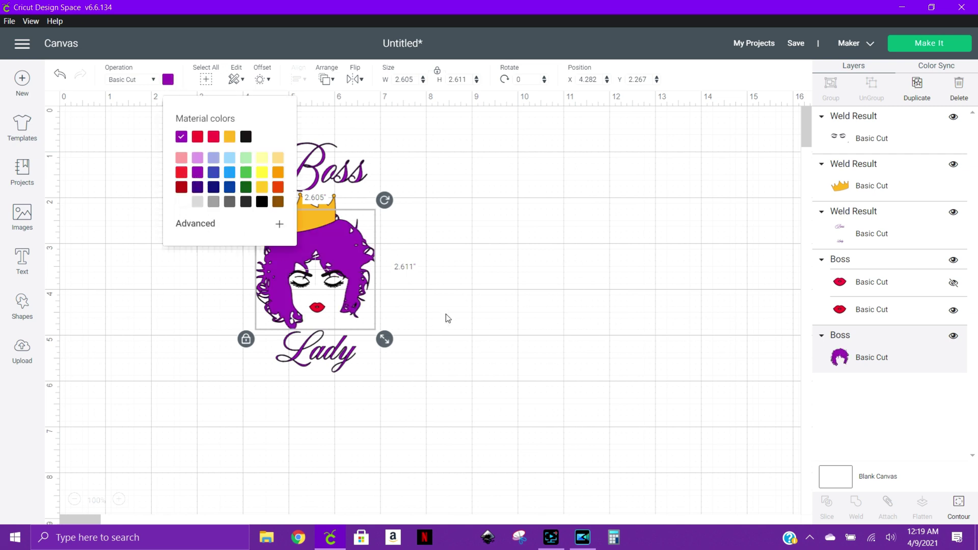
left_click(487, 292)
left_click(330, 169)
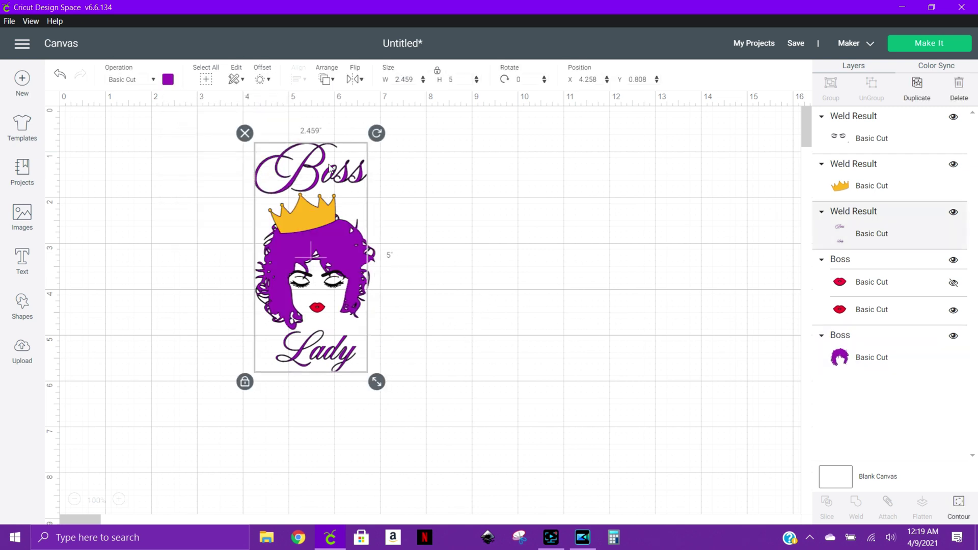
left_click(168, 79)
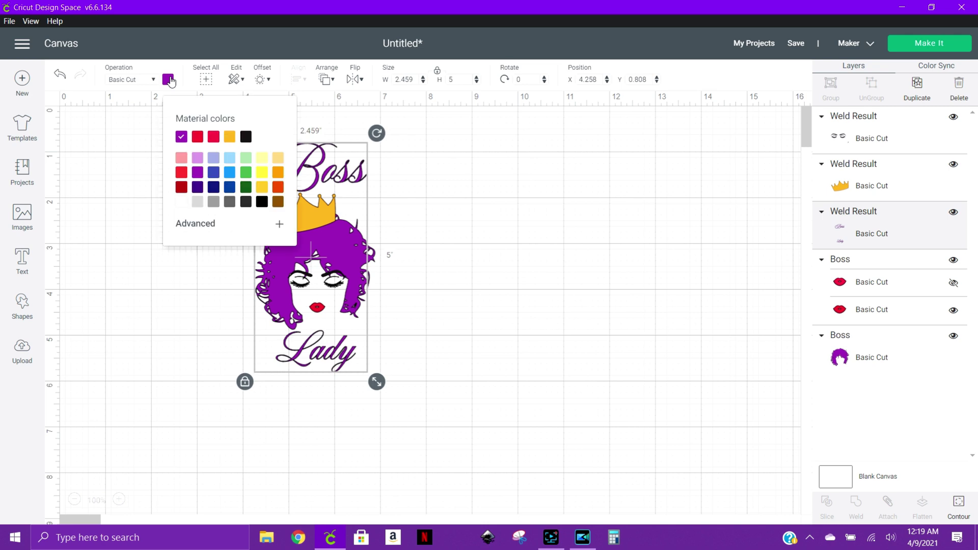
left_click(182, 158)
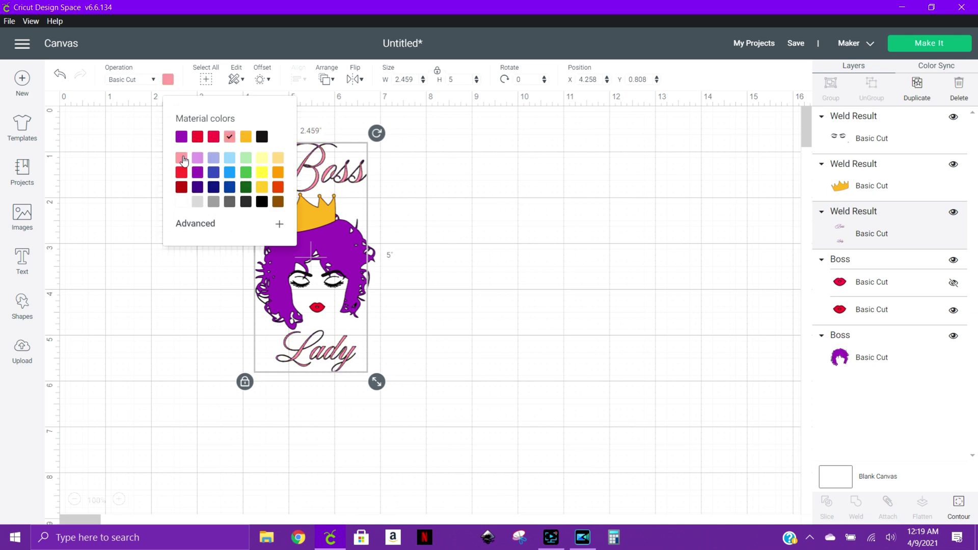
left_click(500, 326)
left_click_drag(426, 411, 223, 95)
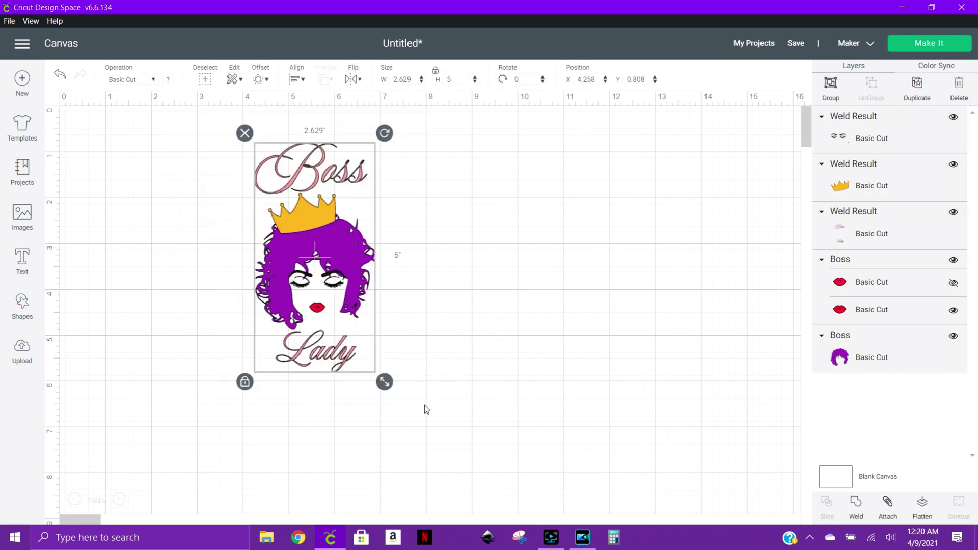
Step: Enlarge the whole design, then move the Boss Lady lettering right and the crown left
left_click_drag(384, 381, 450, 432)
left_click(546, 336)
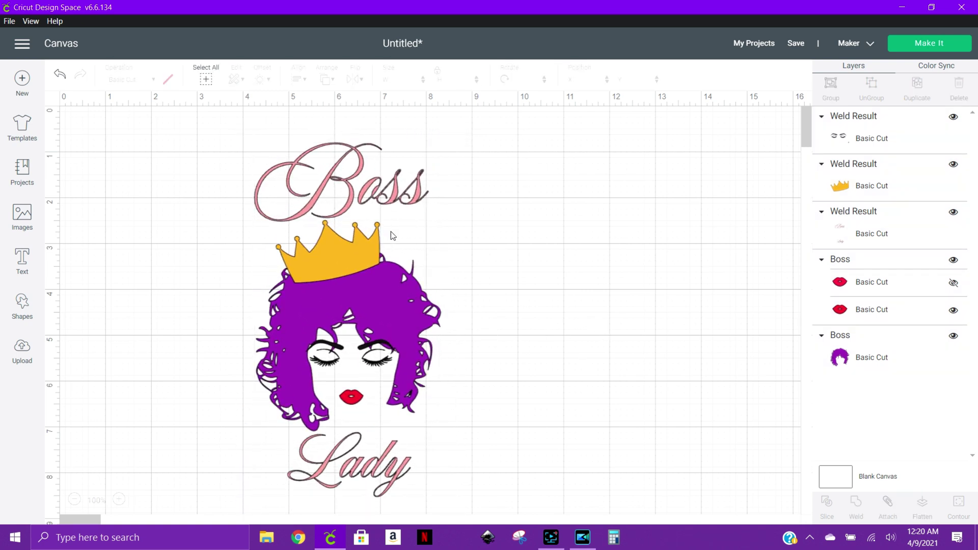
left_click_drag(383, 205, 649, 188)
left_click_drag(329, 242, 148, 241)
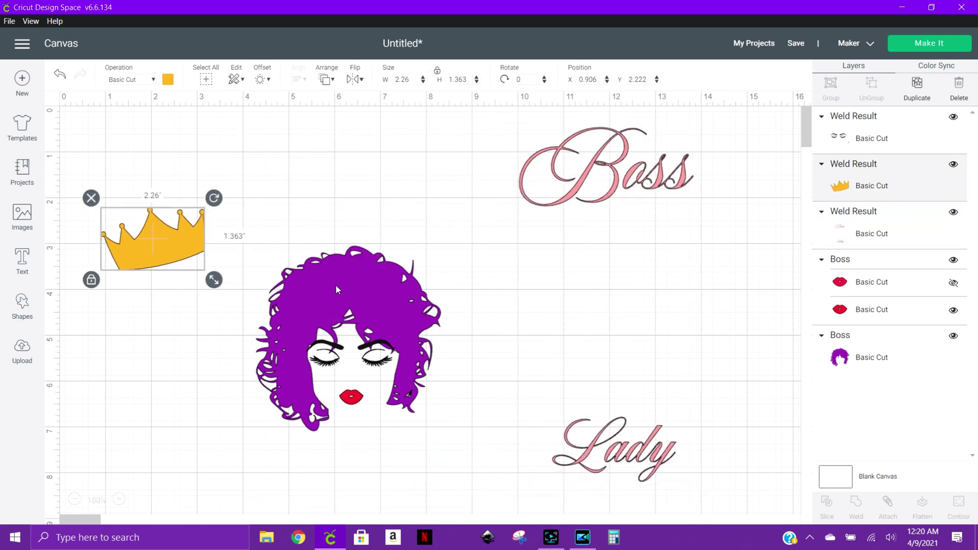
Step: Set the crown on top of the purple hair and bring the lettering back around it
left_click_drag(335, 283, 378, 320)
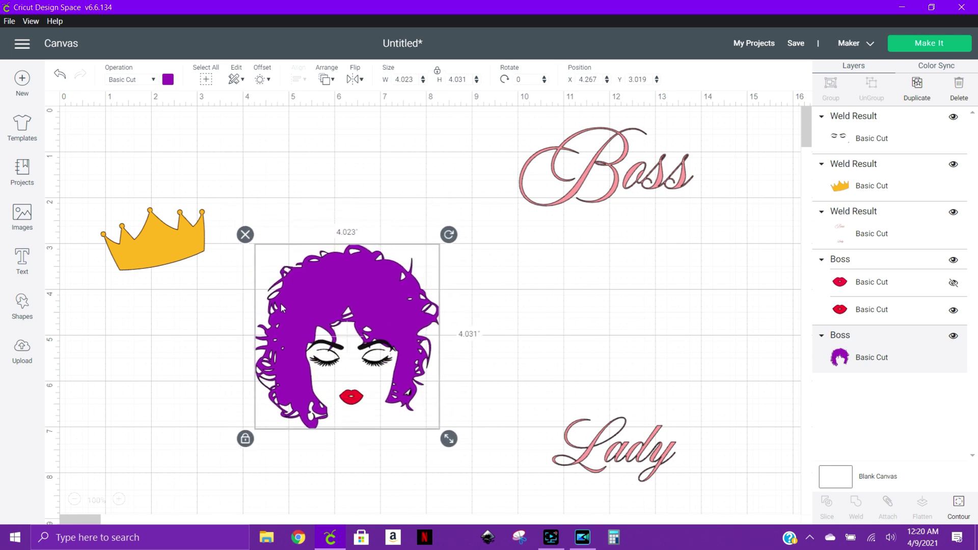
left_click_drag(155, 248, 323, 255)
left_click_drag(645, 187, 386, 198)
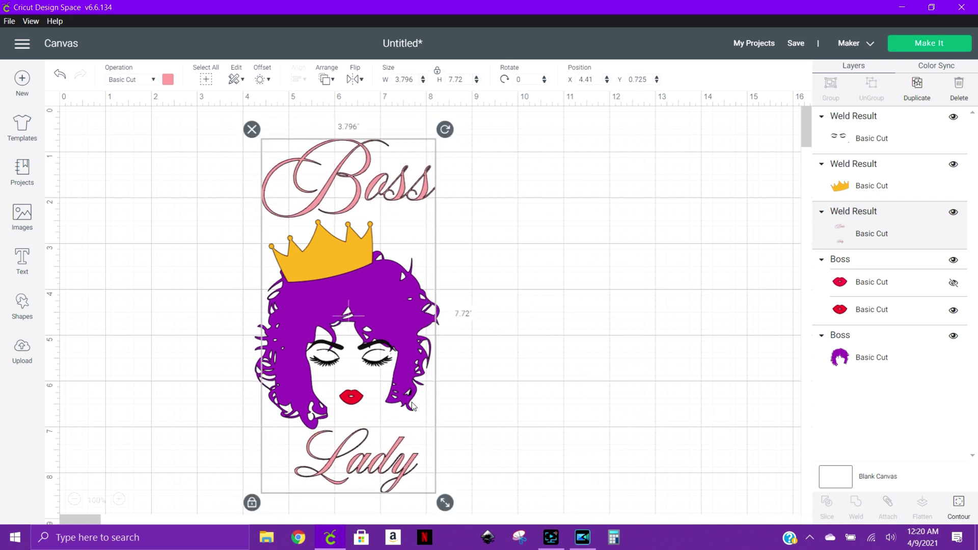
Step: Select the whole rearranged design and scale it down to 2.228 x 4.276 in
left_click(561, 490)
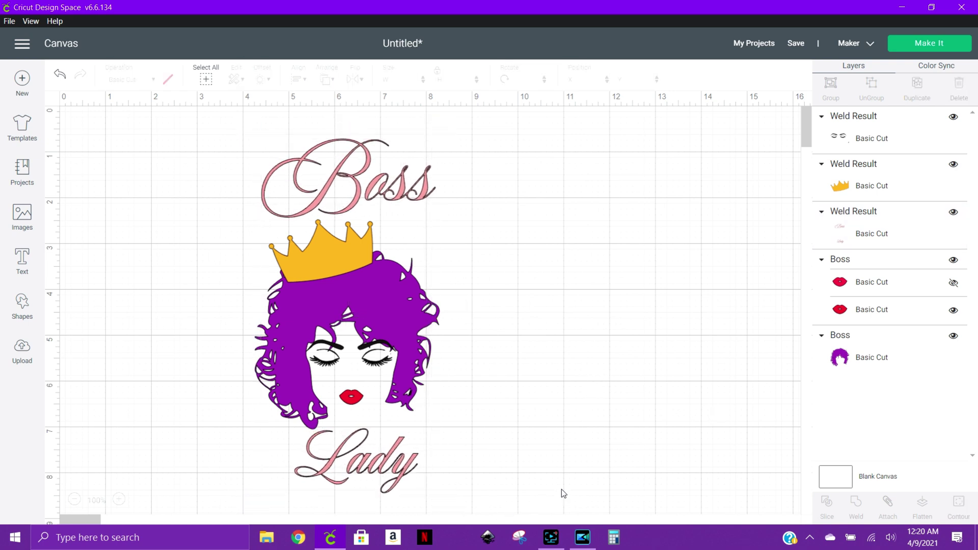
left_click_drag(581, 491, 181, 171)
left_click_drag(440, 511, 354, 349)
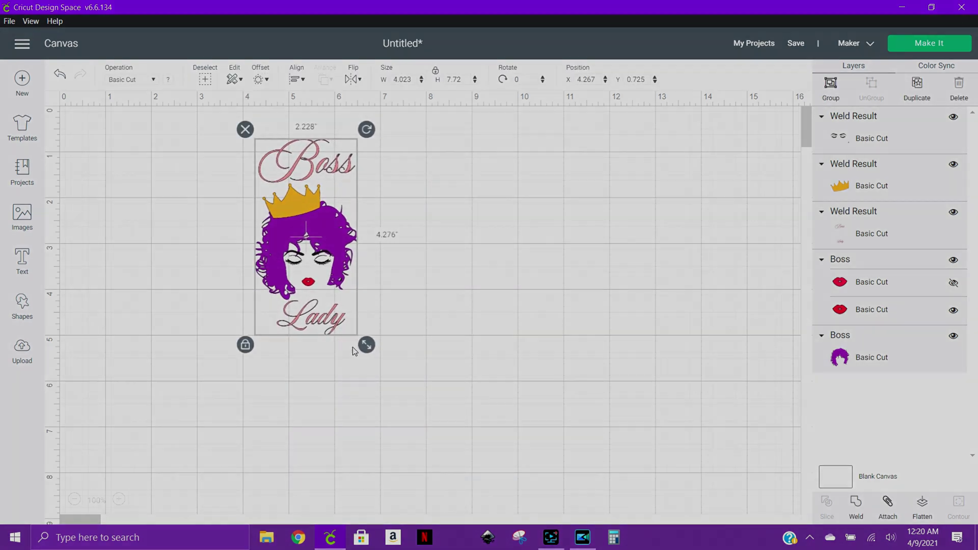